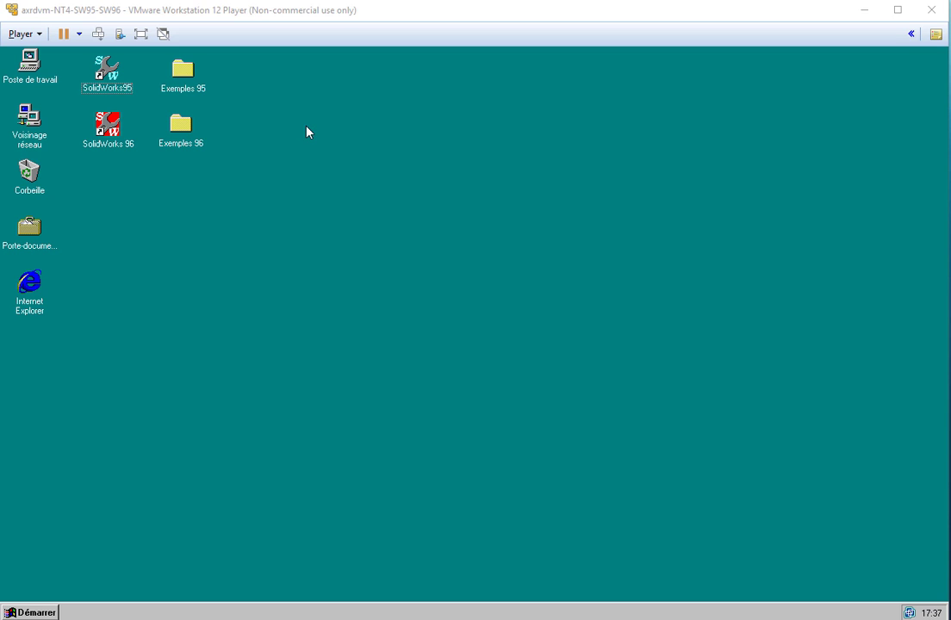
# Check the computer's system properties, then launch SolidWorks 95 with its window maximized.
pyautogui.rightClick(29, 74)
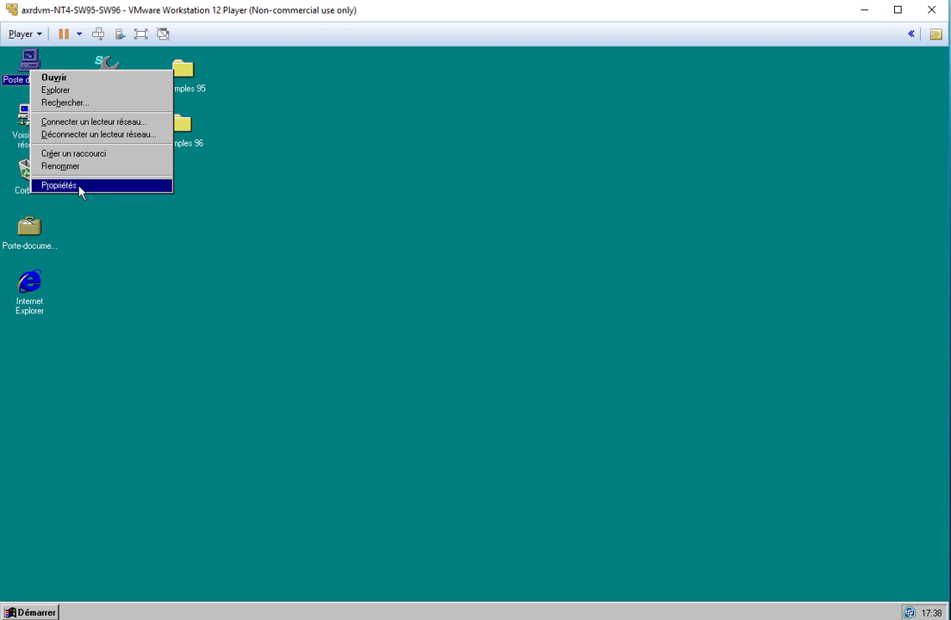
pyautogui.click(78, 184)
pyautogui.click(423, 185)
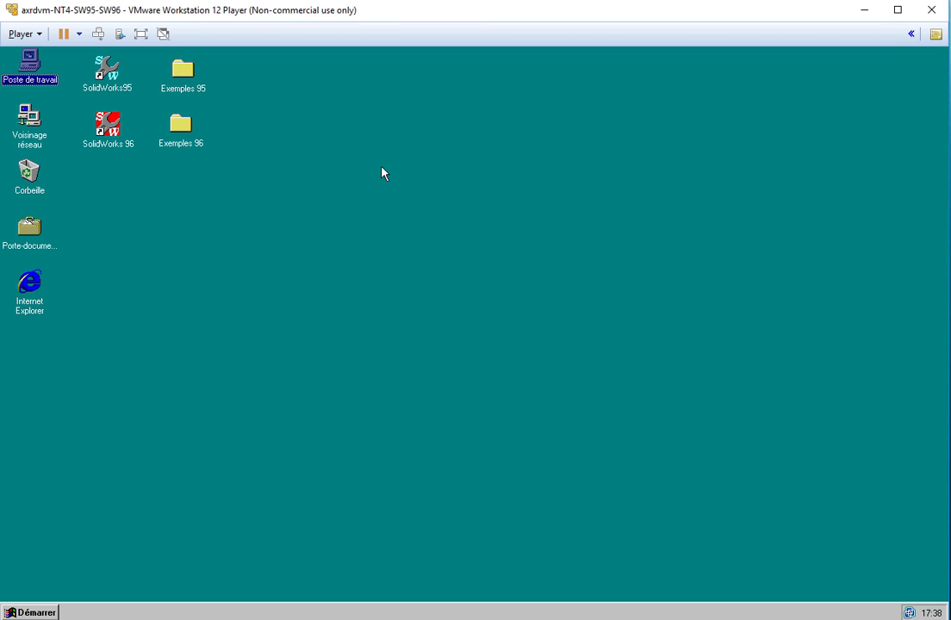
pyautogui.doubleClick(111, 81)
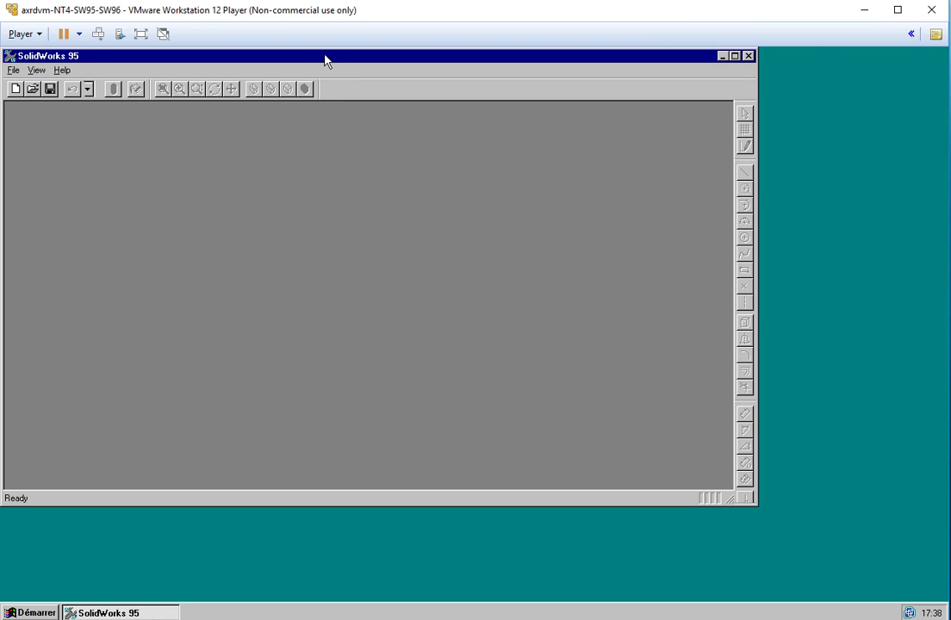
pyautogui.doubleClick(321, 55)
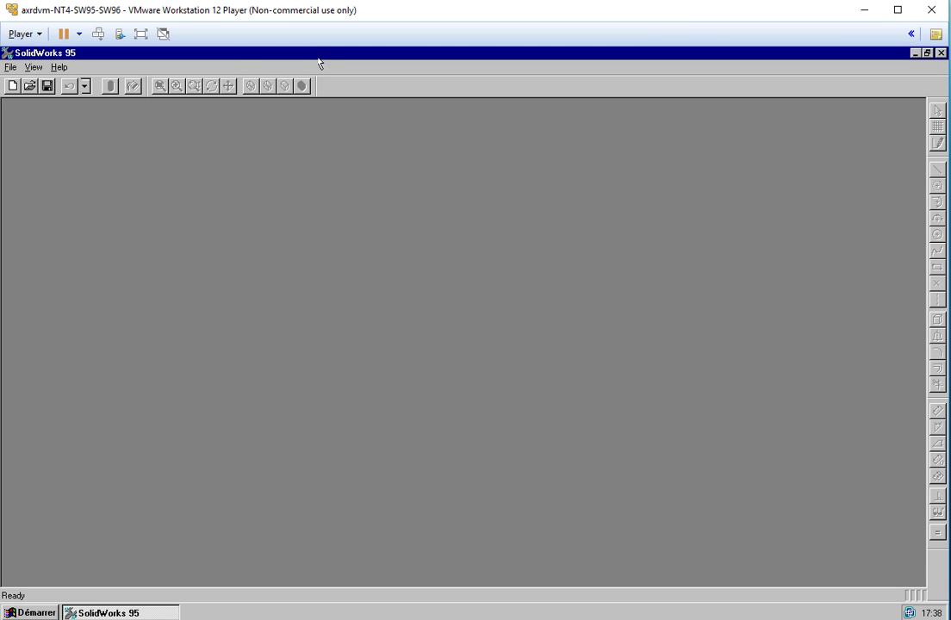
# Open Assem1.ASM from the Exemples 95 folder, filtering the list to assembly files.
pyautogui.click(30, 87)
pyautogui.click(456, 255)
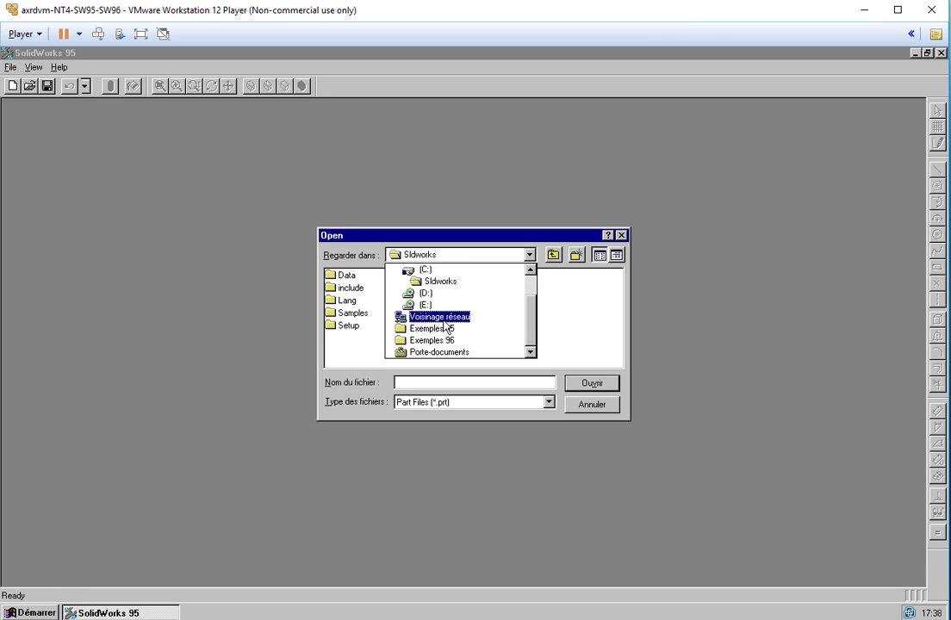
pyautogui.click(431, 308)
pyautogui.click(548, 403)
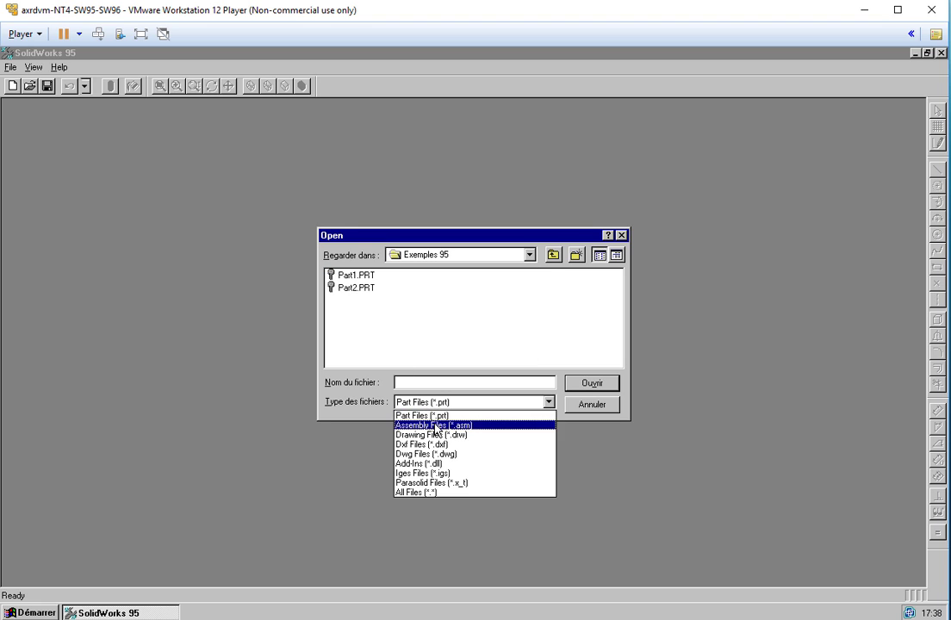
pyautogui.click(427, 425)
pyautogui.doubleClick(353, 275)
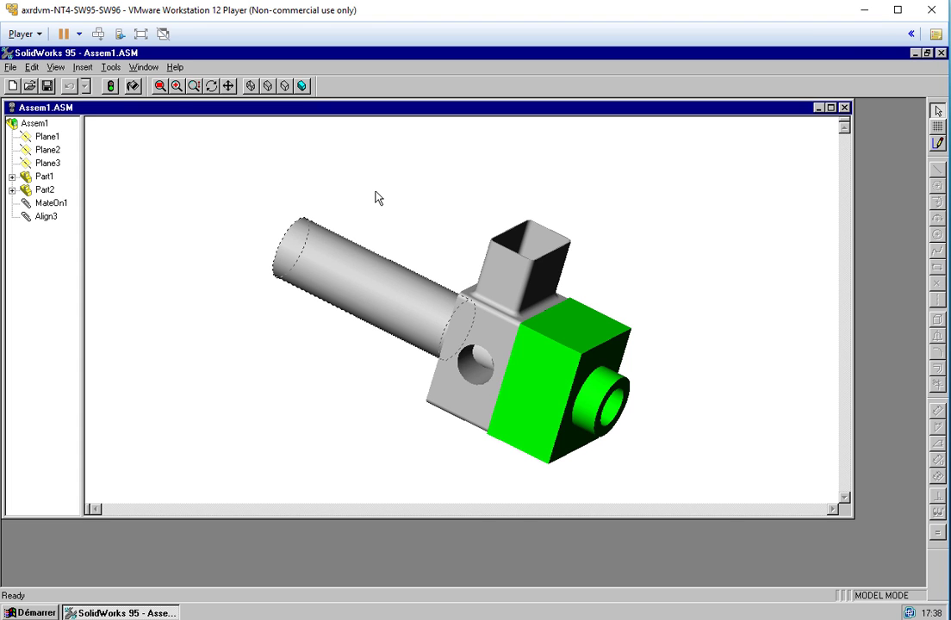
# Open Part1.PRT as well and cascade the windows with Assem1 in front.
pyautogui.click(29, 85)
pyautogui.doubleClick(349, 274)
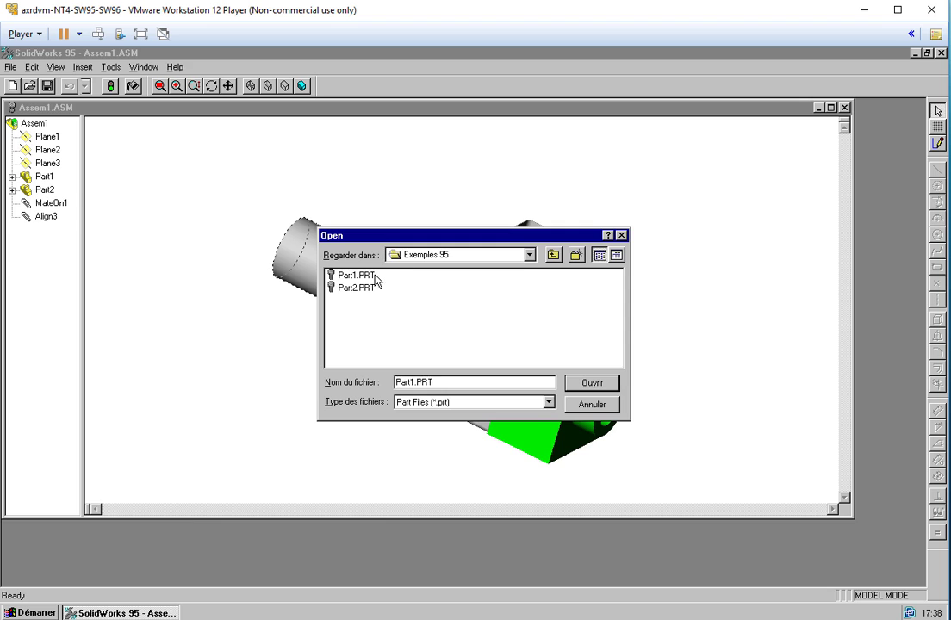
pyautogui.click(143, 66)
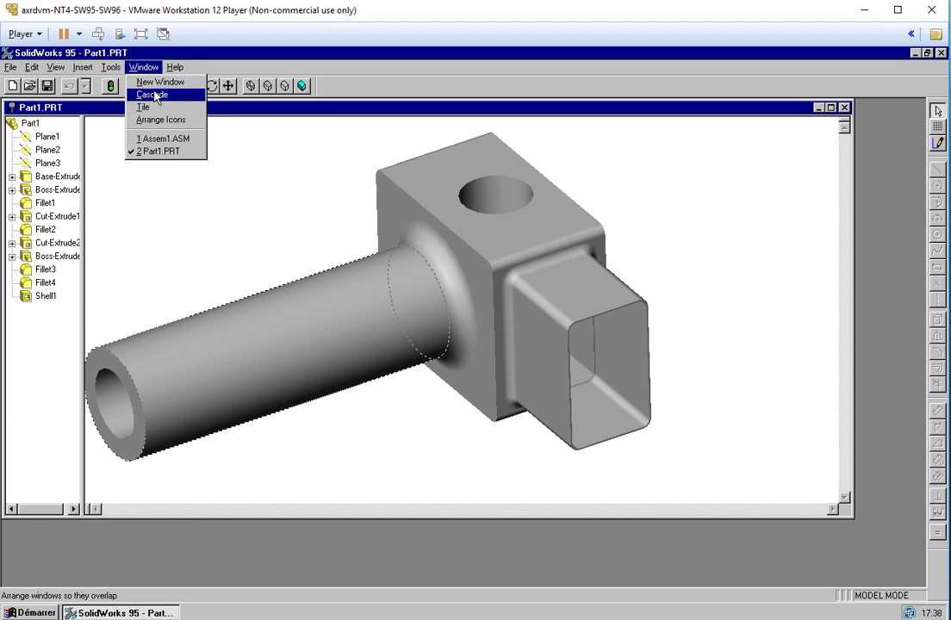
pyautogui.click(153, 95)
pyautogui.moveTo(246, 128); pyautogui.dragTo(356, 260)
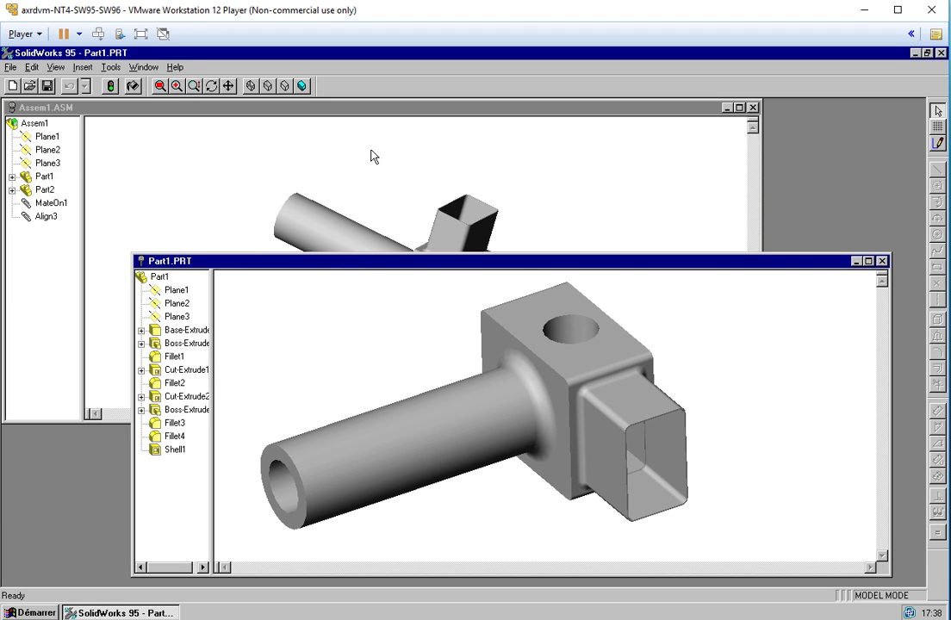
pyautogui.click(372, 155)
pyautogui.click(82, 68)
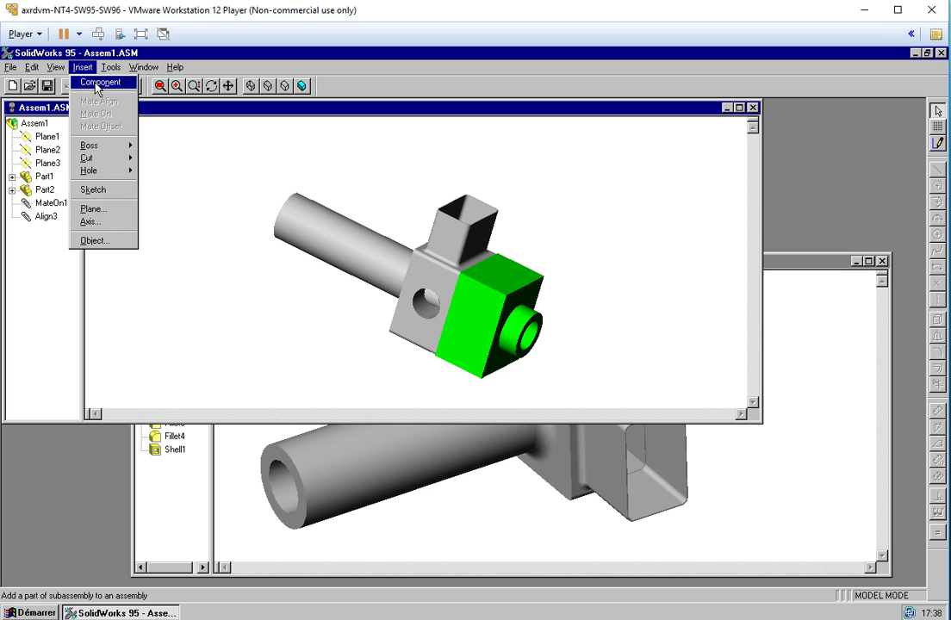
# Insert a second Part1 component into the maximized Assem1, placed above the original.
pyautogui.click(96, 83)
pyautogui.click(433, 448)
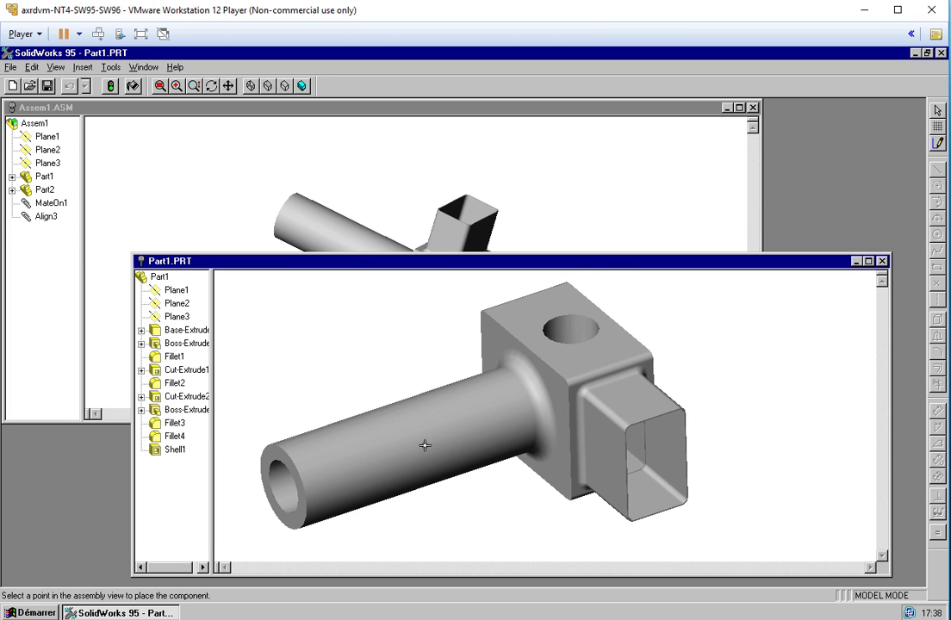
pyautogui.doubleClick(639, 108)
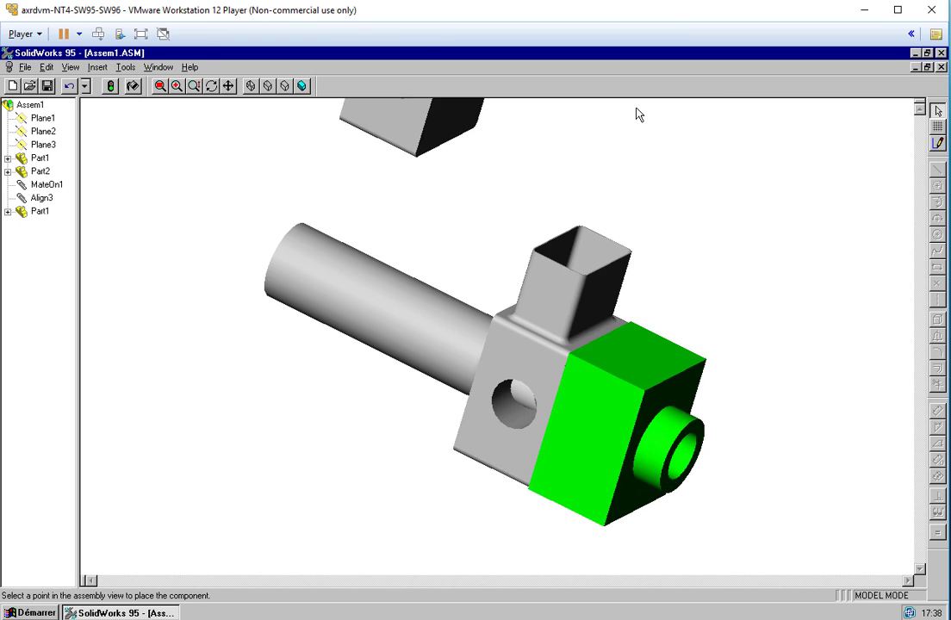
pyautogui.click(269, 114)
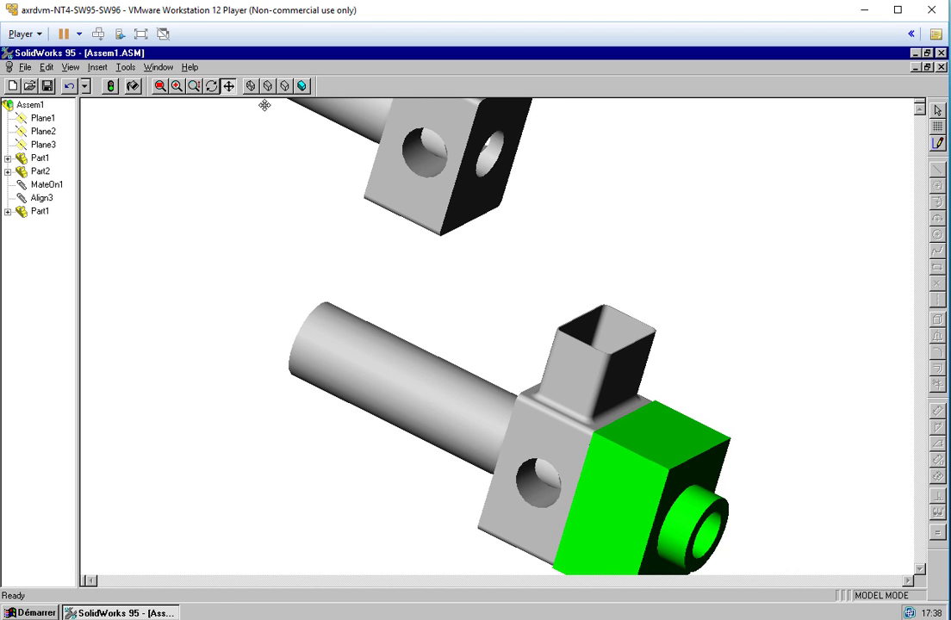
# Zoom and rotate so both parts are visible, then select the upper part's tube face.
pyautogui.click(195, 86)
pyautogui.moveTo(434, 216)
pyautogui.mouseDown()
pyautogui.moveTo(433, 287)
pyautogui.moveTo(433, 215)
pyautogui.mouseUp()
pyautogui.click(212, 85)
pyautogui.moveTo(327, 261); pyautogui.dragTo(819, 371)
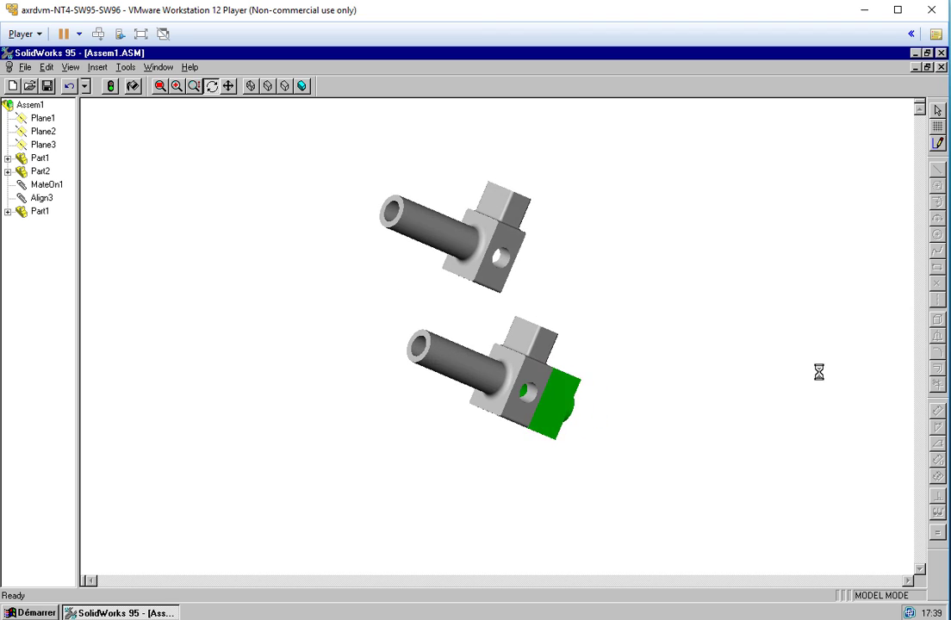
pyautogui.click(194, 85)
pyautogui.moveTo(372, 282); pyautogui.dragTo(379, 280)
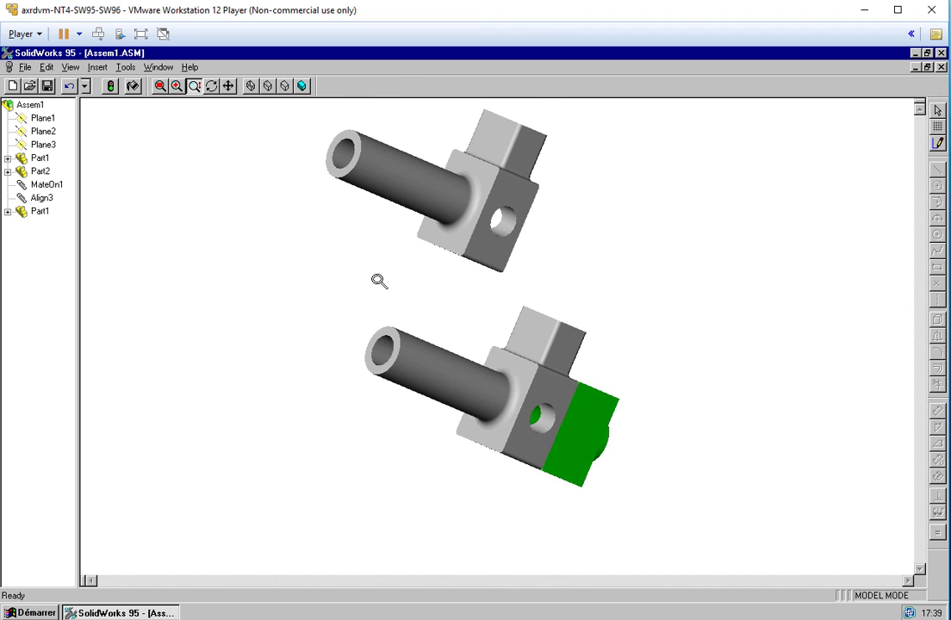
pyautogui.press('Escape')
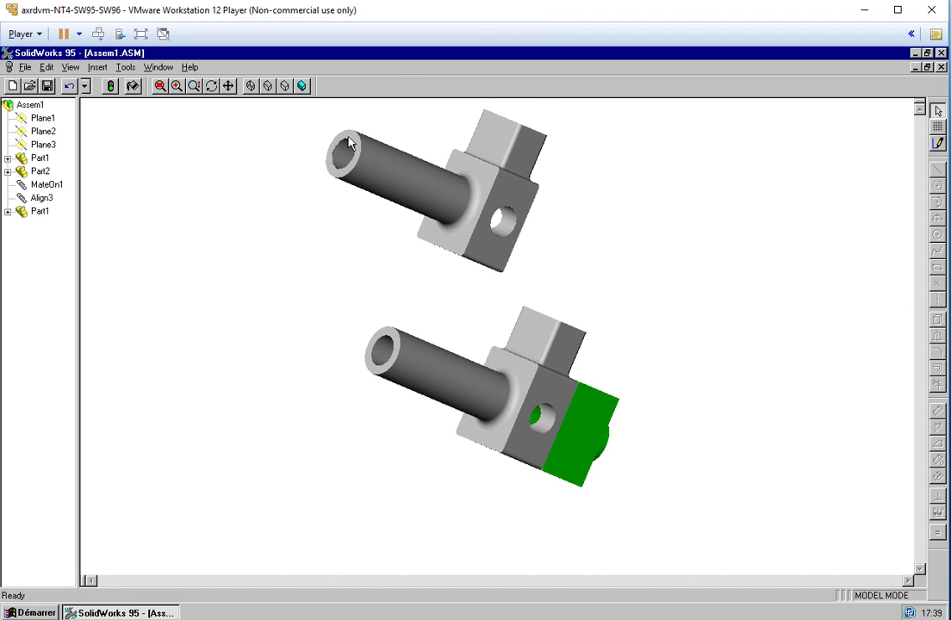
pyautogui.click(348, 140)
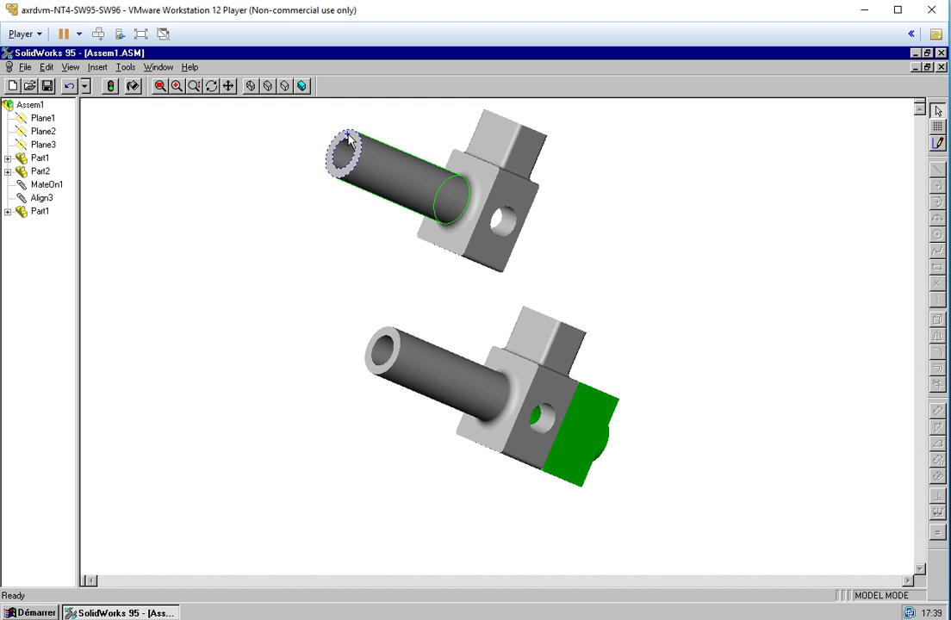
# Mate the two tube faces together and align the tubes along one axis.
pyautogui.keyDown('ctrl'); pyautogui.click(390, 331); pyautogui.keyUp('ctrl')
pyautogui.click(101, 66)
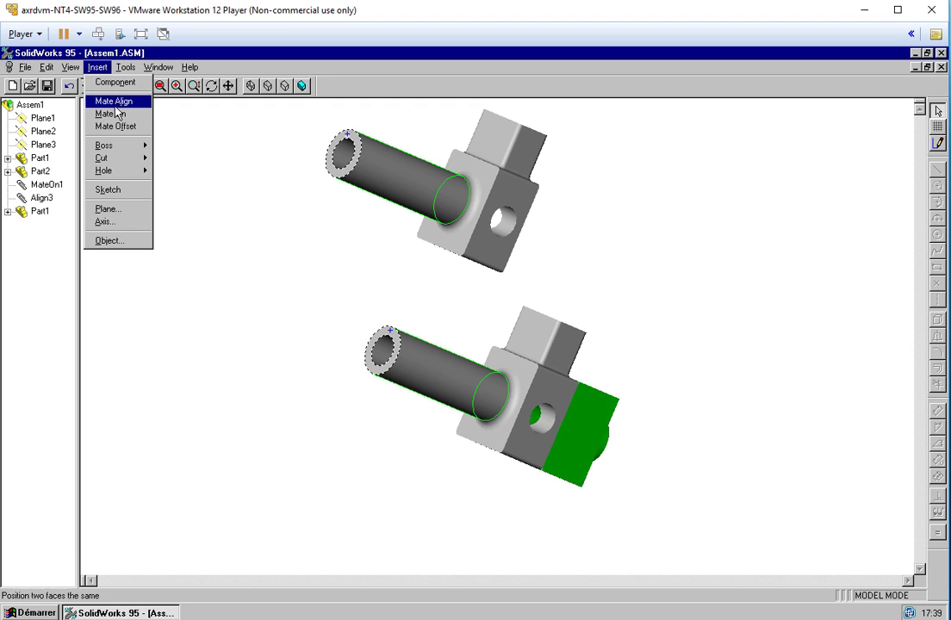
pyautogui.click(110, 112)
pyautogui.click(398, 184)
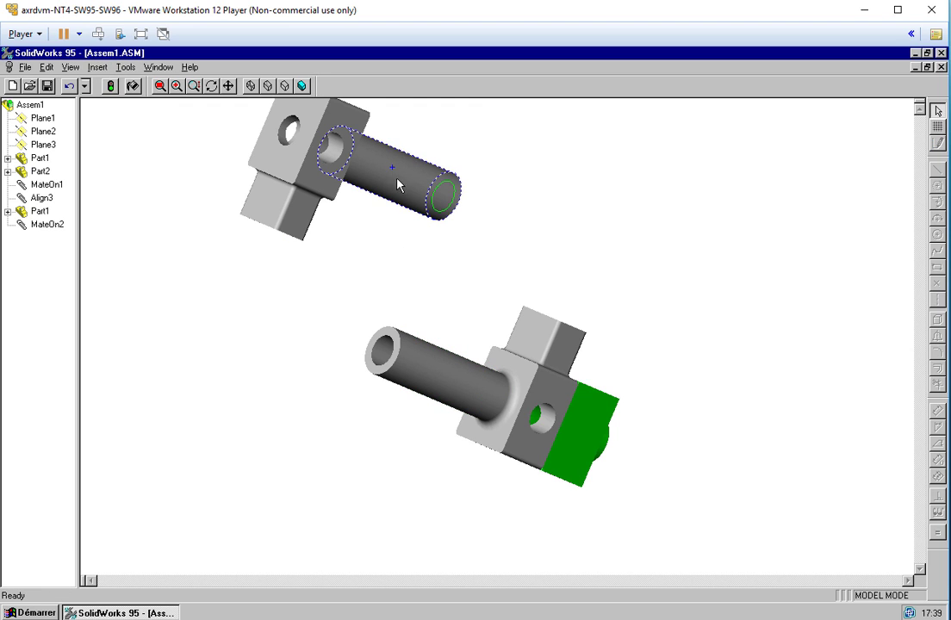
pyautogui.keyDown('ctrl'); pyautogui.click(459, 378); pyautogui.keyUp('ctrl')
pyautogui.click(99, 68)
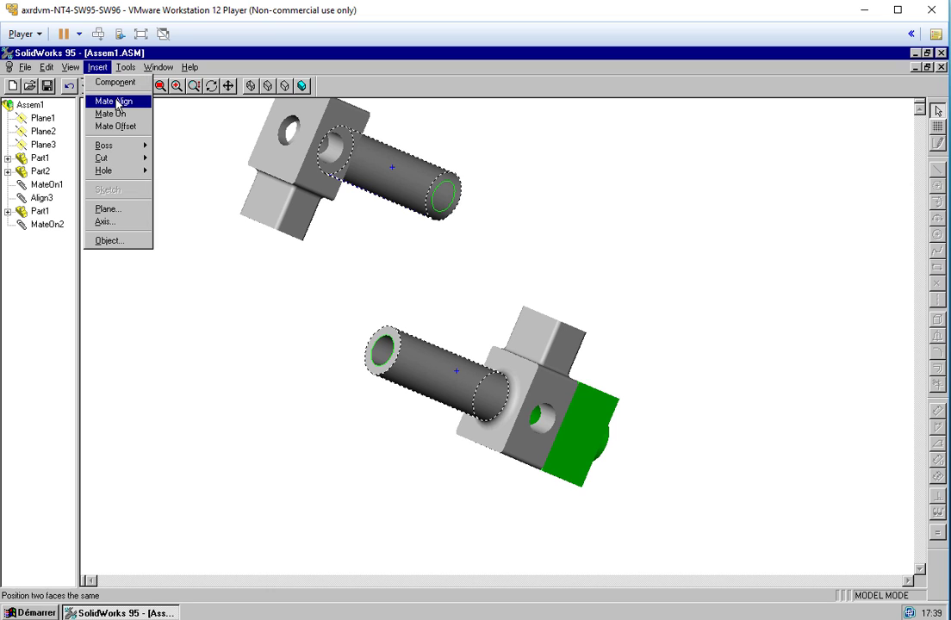
pyautogui.click(118, 101)
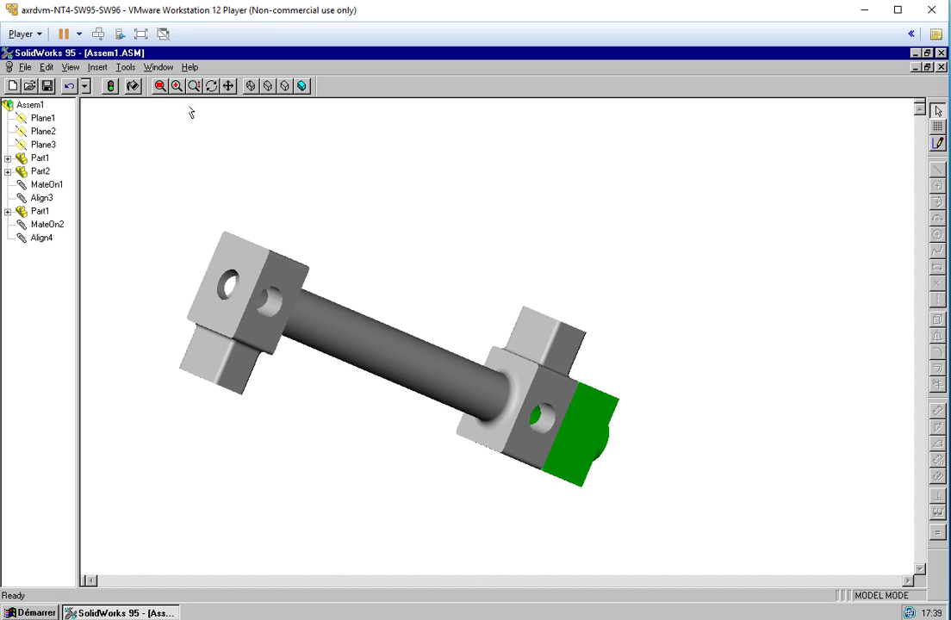
# Align the left and right end-block faces, then rotate the assembly to check the alignment.
pyautogui.click(211, 86)
pyautogui.moveTo(233, 172); pyautogui.dragTo(244, 274)
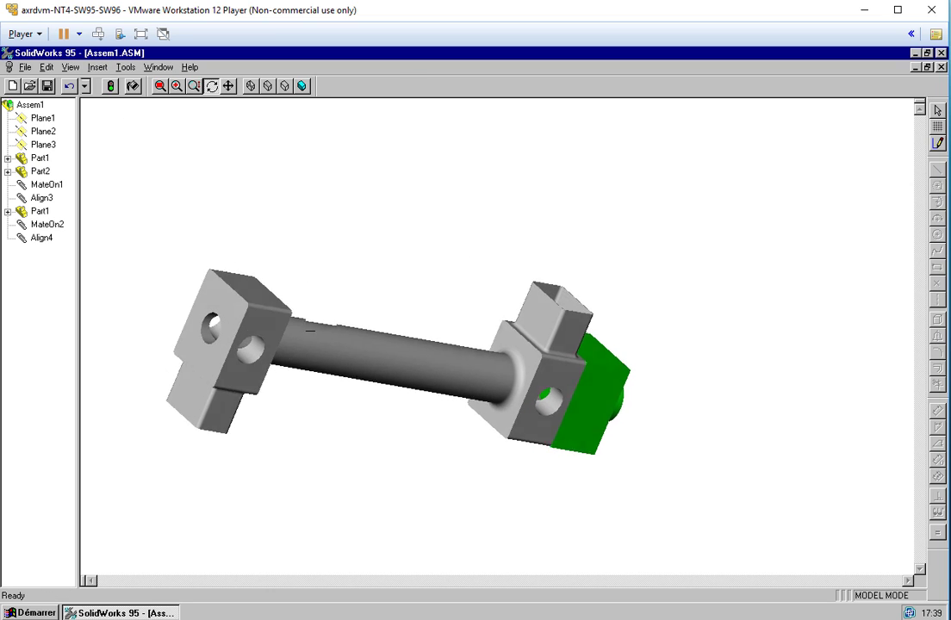
pyautogui.click(244, 273)
pyautogui.press('Down')
pyautogui.press('Down')
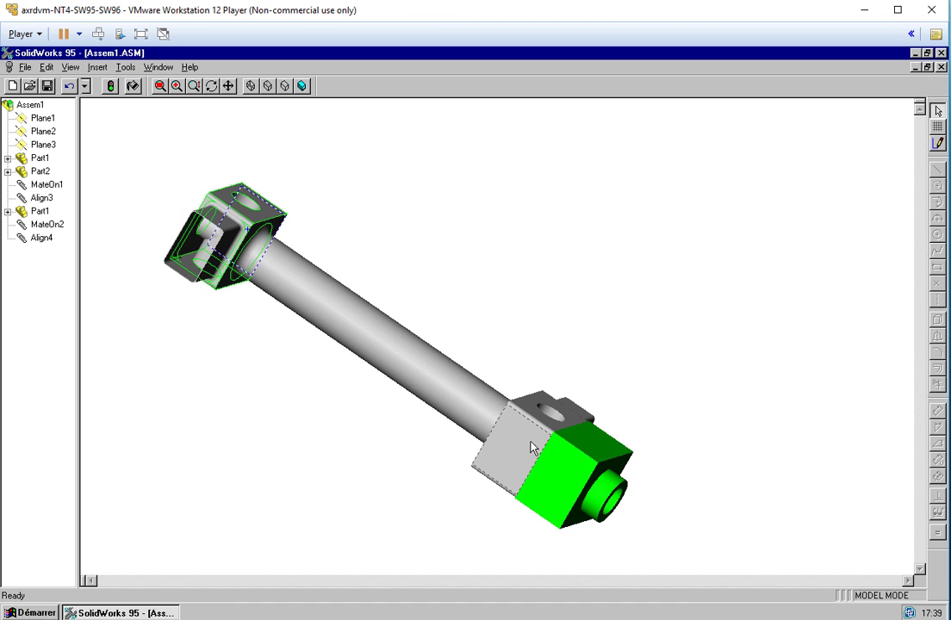
pyautogui.keyDown('ctrl'); pyautogui.click(521, 442); pyautogui.keyUp('ctrl')
pyautogui.click(97, 66)
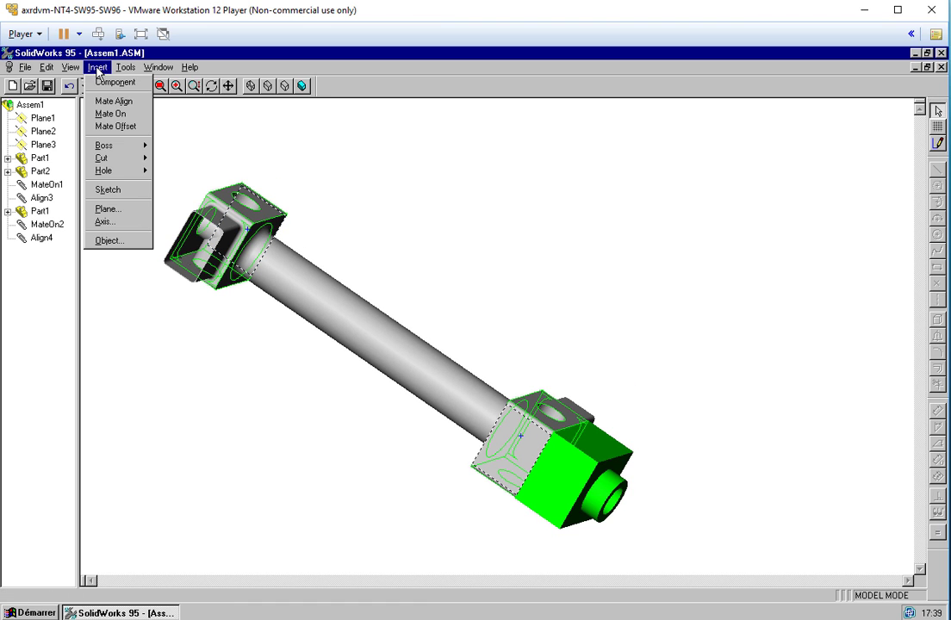
pyautogui.click(112, 100)
pyautogui.click(211, 86)
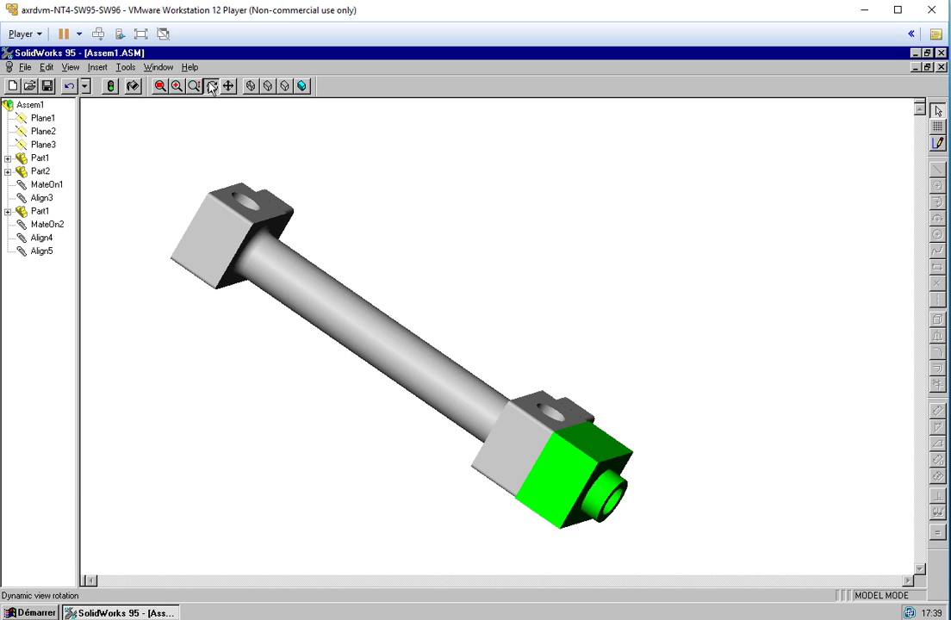
pyautogui.moveTo(200, 341)
pyautogui.mouseDown()
pyautogui.moveTo(232, 396)
pyautogui.moveTo(198, 174)
pyautogui.moveTo(235, 573)
pyautogui.moveTo(178, 247)
pyautogui.mouseUp()
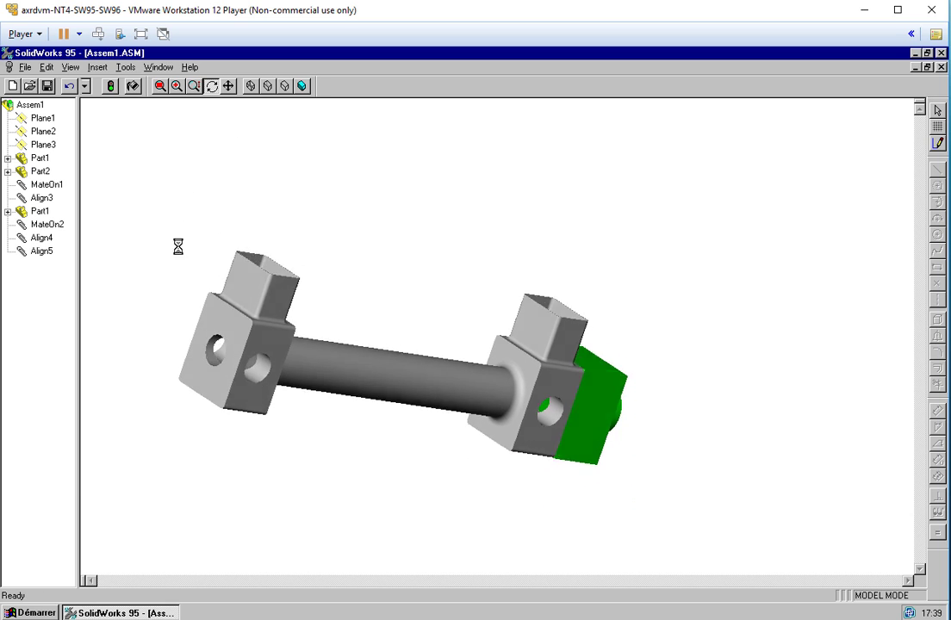
pyautogui.click(190, 67)
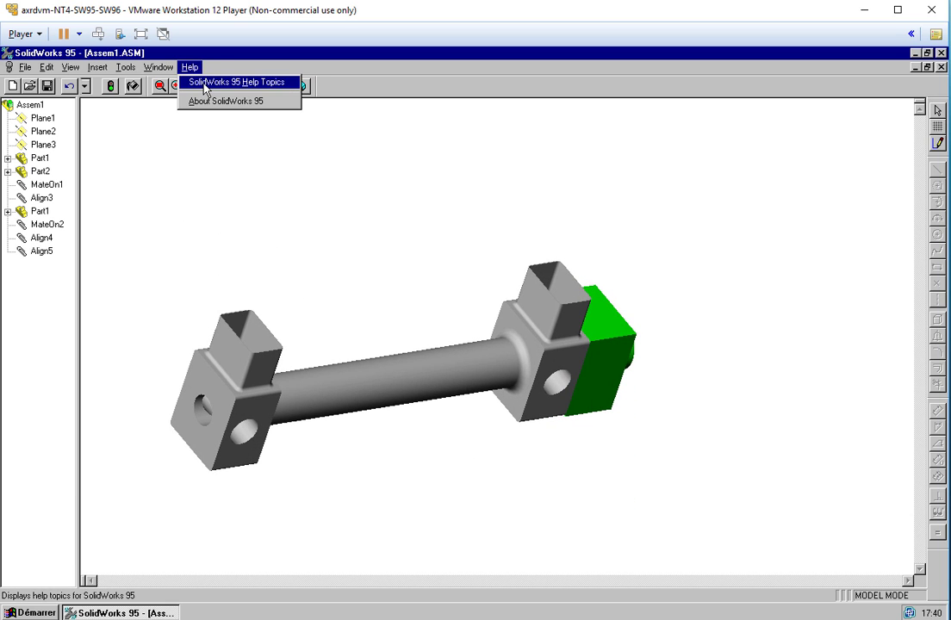
# Read the help page on dimensions under the sketch topics.
pyautogui.click(205, 83)
pyautogui.doubleClick(245, 184)
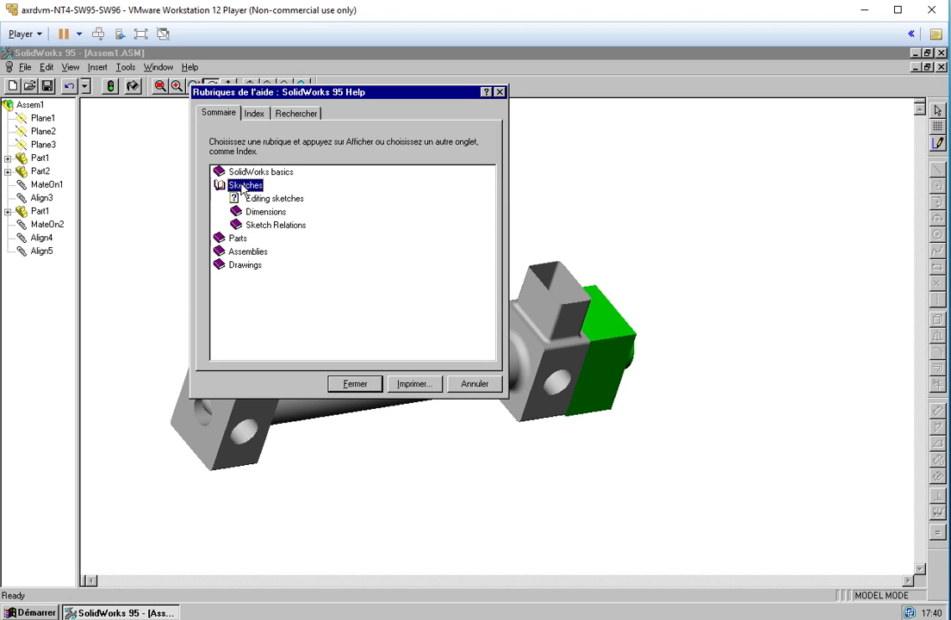
pyautogui.doubleClick(263, 212)
pyautogui.doubleClick(274, 221)
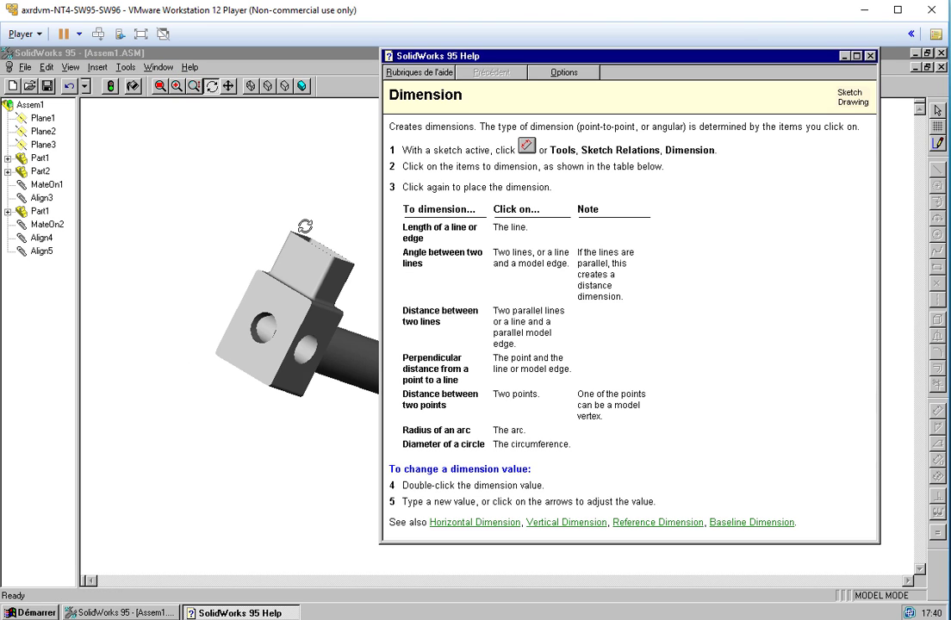
pyautogui.click(870, 56)
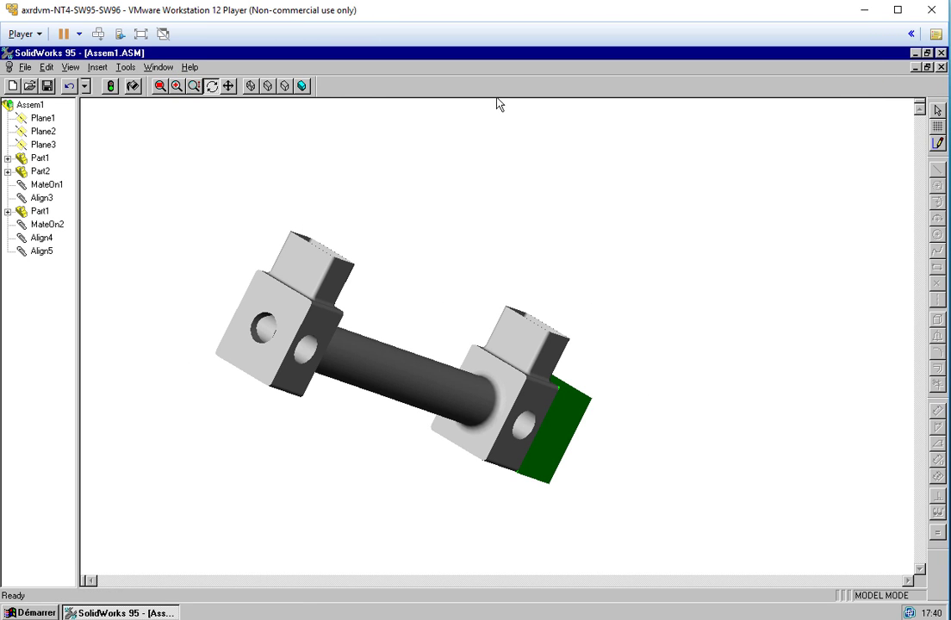
# Browse the Preferences pages: colours, edge display, IGES, performance, and grid/snap.
pyautogui.click(47, 67)
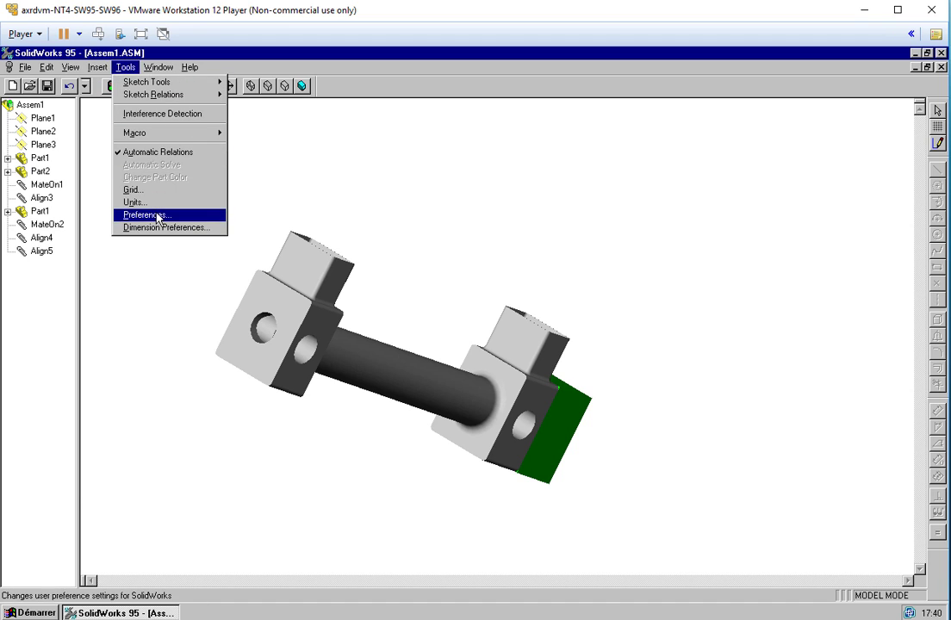
pyautogui.click(158, 219)
pyautogui.click(357, 239)
pyautogui.click(390, 239)
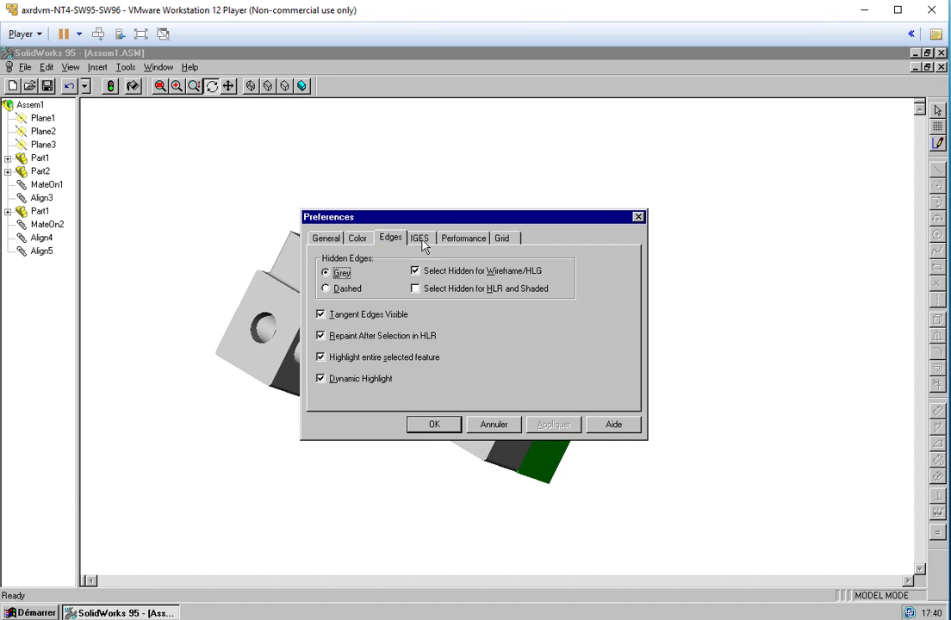
pyautogui.click(420, 239)
pyautogui.click(464, 238)
pyautogui.click(504, 240)
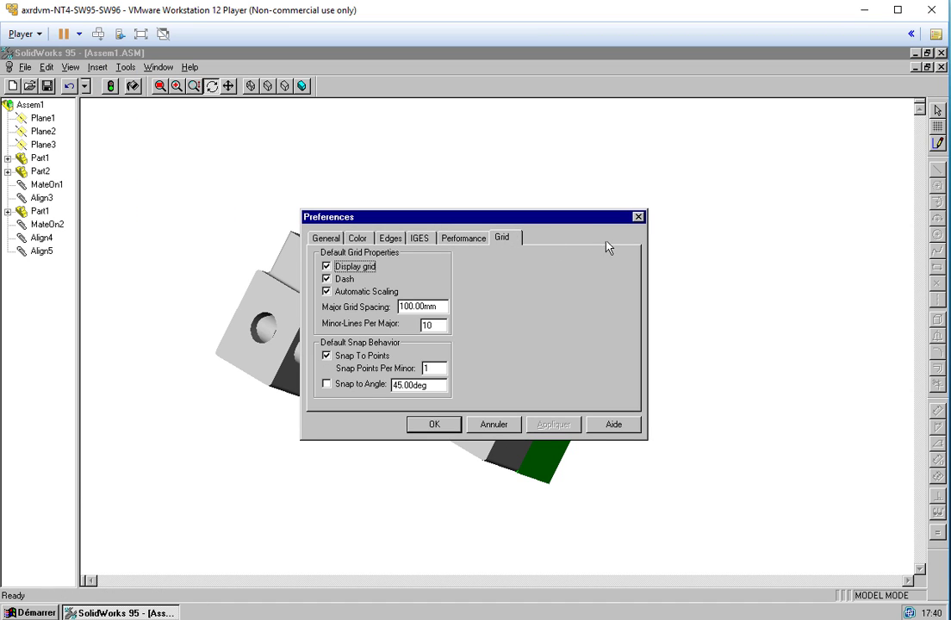
pyautogui.click(638, 218)
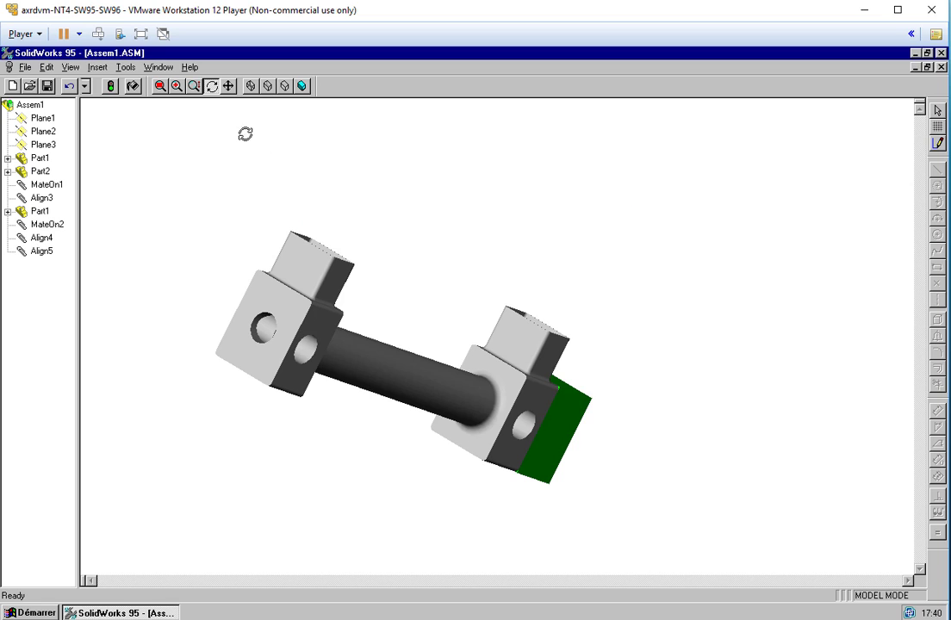
# Review the tolerance and display Dimension Preferences, then bring up the part file list.
pyautogui.click(126, 68)
pyautogui.click(179, 229)
pyautogui.click(407, 202)
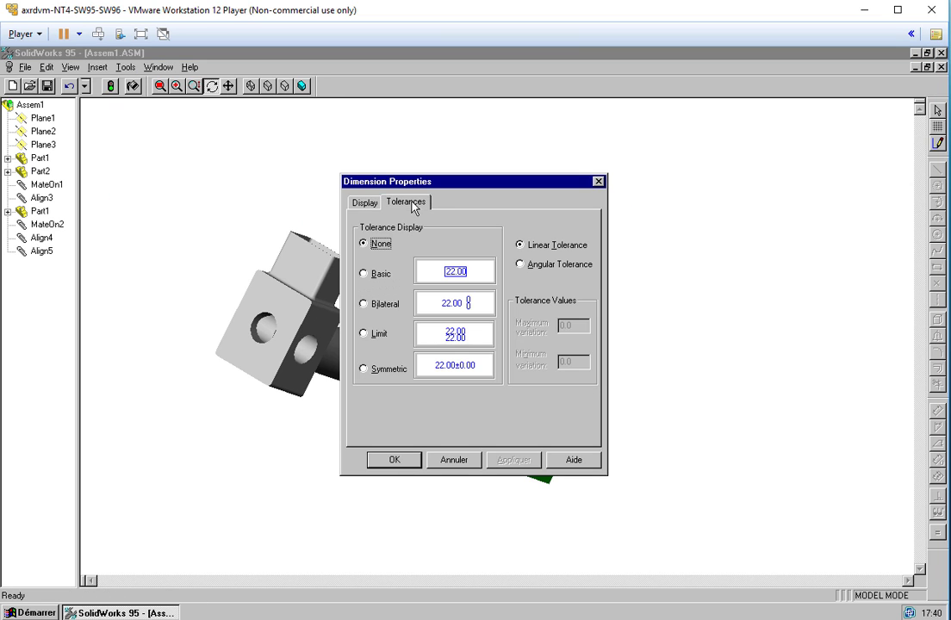
pyautogui.click(364, 205)
pyautogui.click(395, 461)
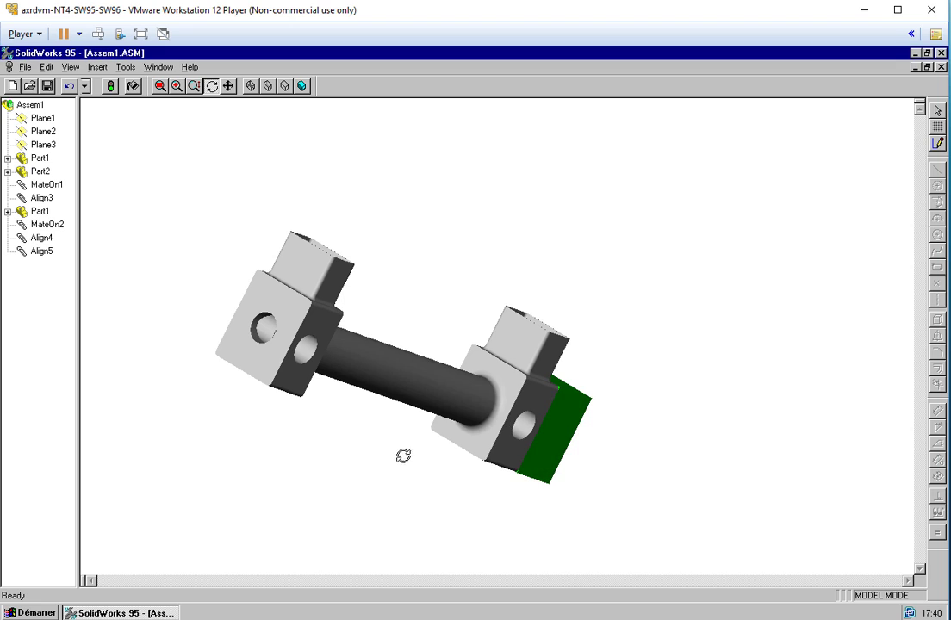
pyautogui.click(31, 87)
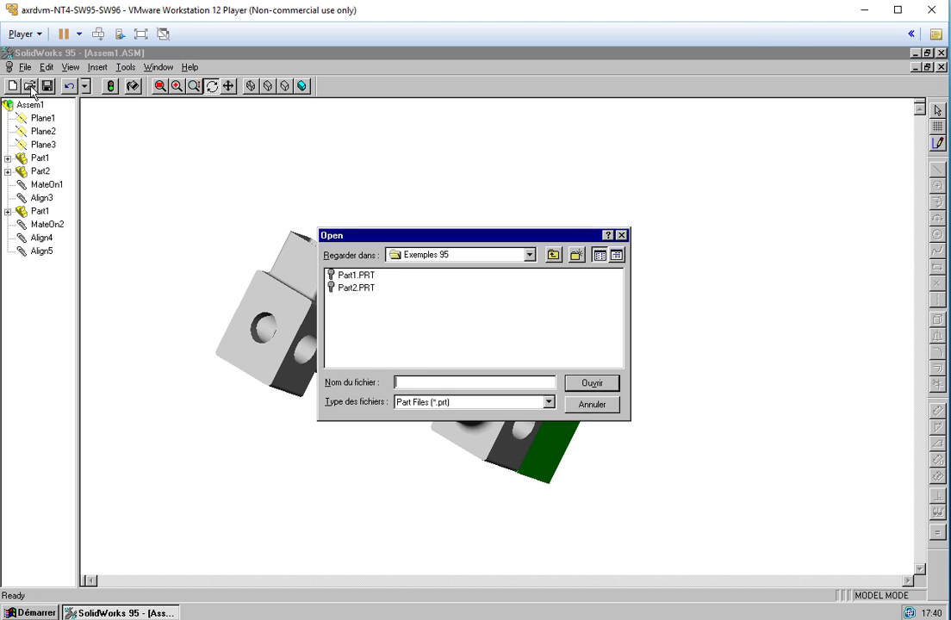
# Open Part2.PRT and start a draft with the front face neutral, adding top and right faces.
pyautogui.doubleClick(355, 288)
pyautogui.click(97, 67)
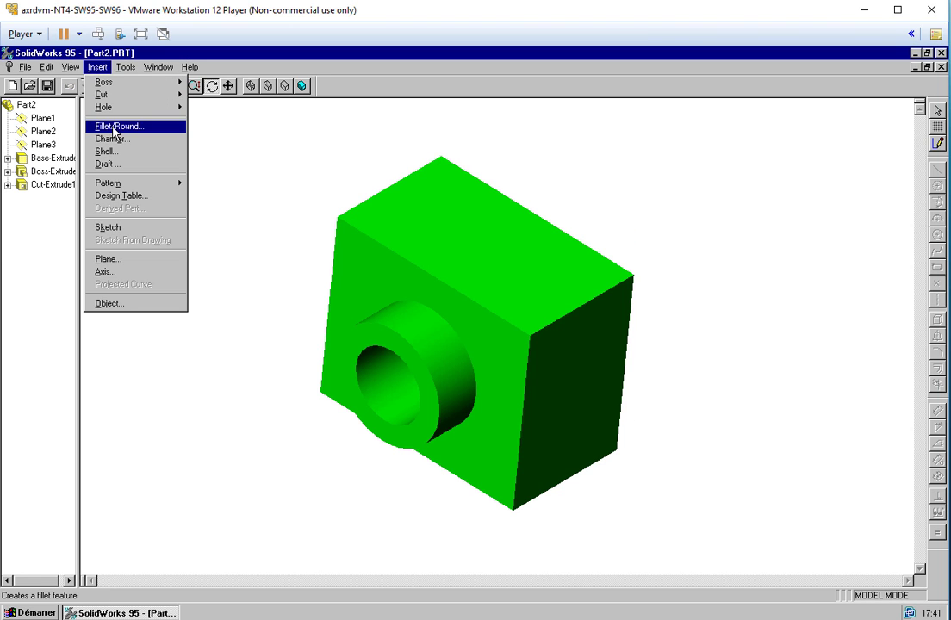
pyautogui.click(116, 163)
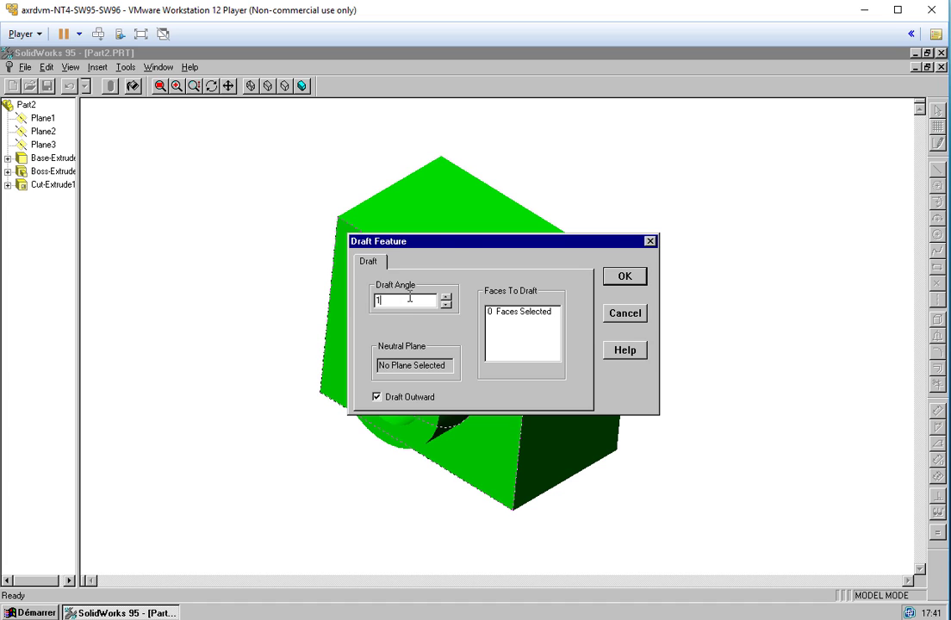
pyautogui.moveTo(454, 241); pyautogui.dragTo(661, 133)
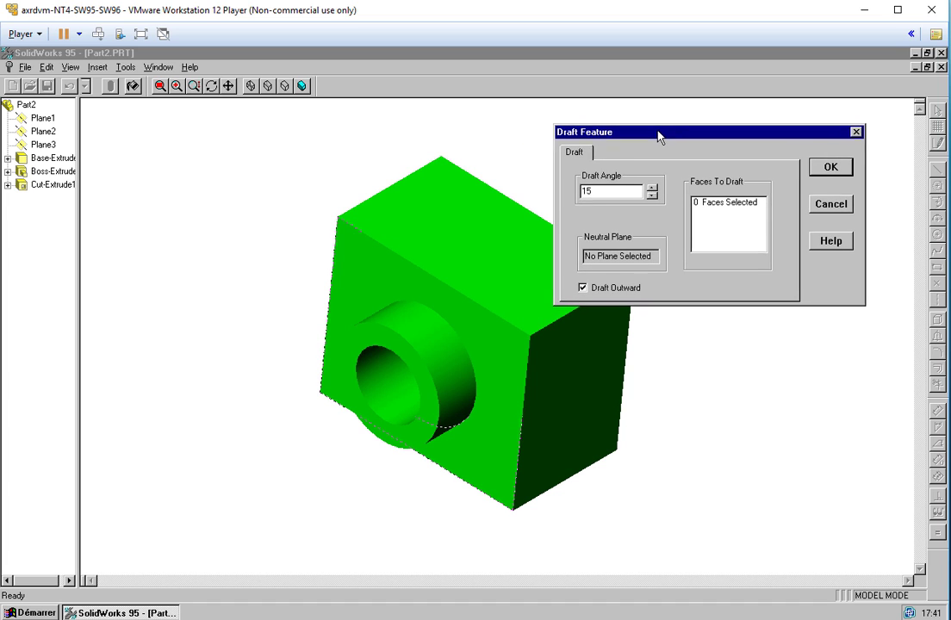
pyautogui.click(509, 346)
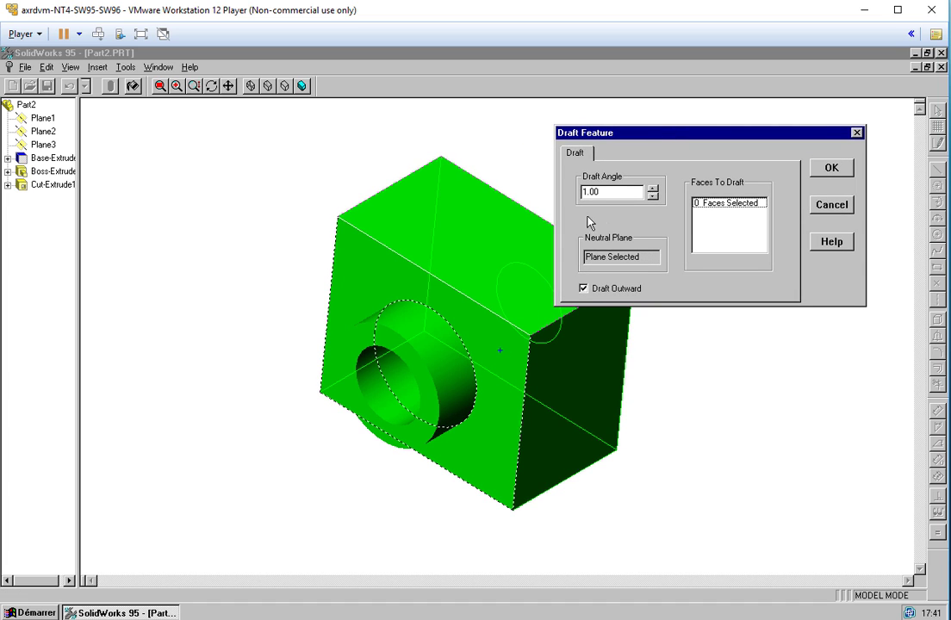
pyautogui.click(478, 233)
pyautogui.click(583, 377)
# Add the left and bottom faces and apply the draft at 1.00°.
pyautogui.click(212, 85)
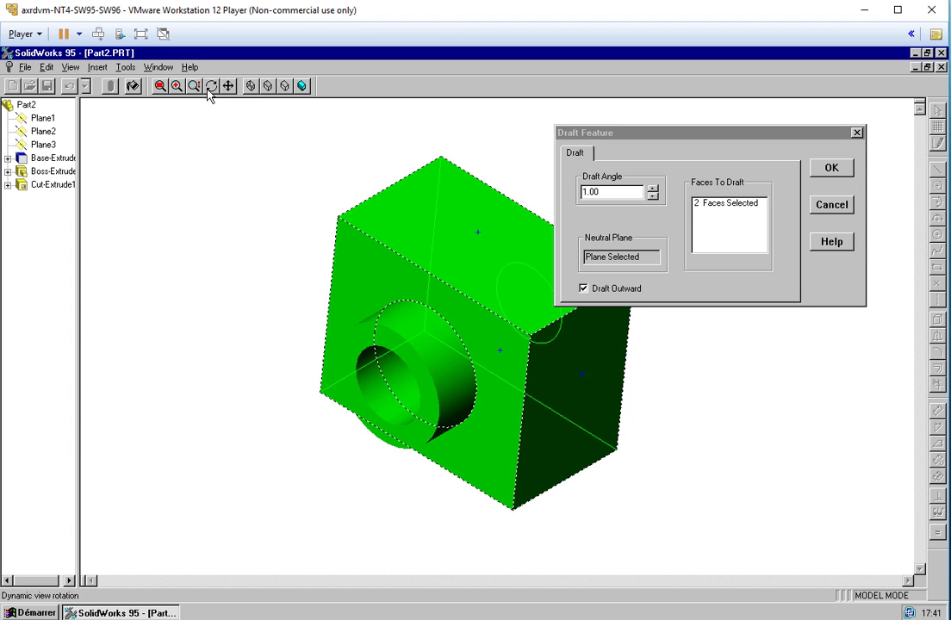
pyautogui.moveTo(194, 159)
pyautogui.mouseDown()
pyautogui.moveTo(382, 303)
pyautogui.moveTo(230, 310)
pyautogui.moveTo(332, 145)
pyautogui.mouseUp()
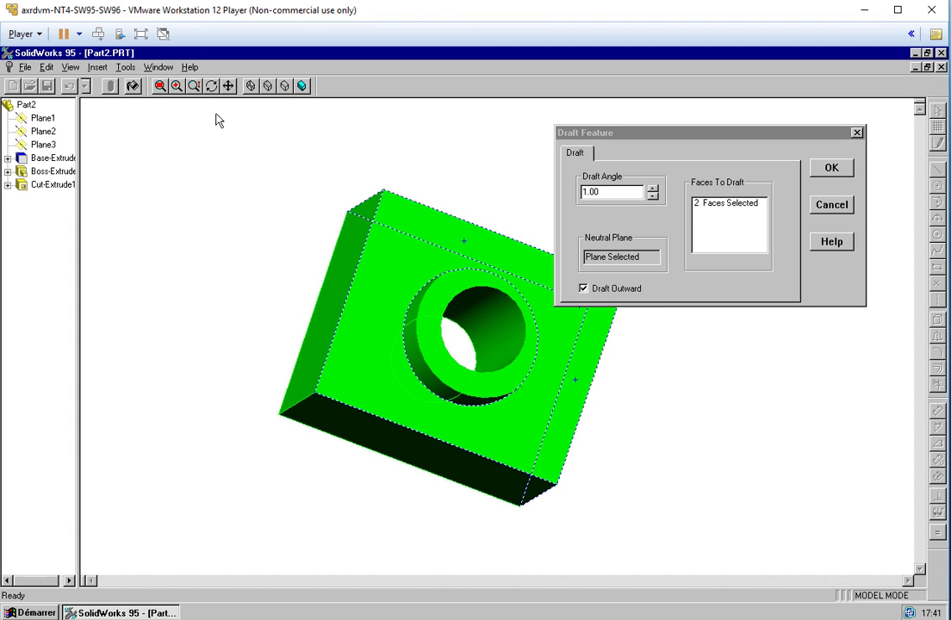
pyautogui.click(316, 325)
pyautogui.click(377, 430)
pyautogui.click(606, 191)
pyautogui.moveTo(605, 191); pyautogui.dragTo(583, 195)
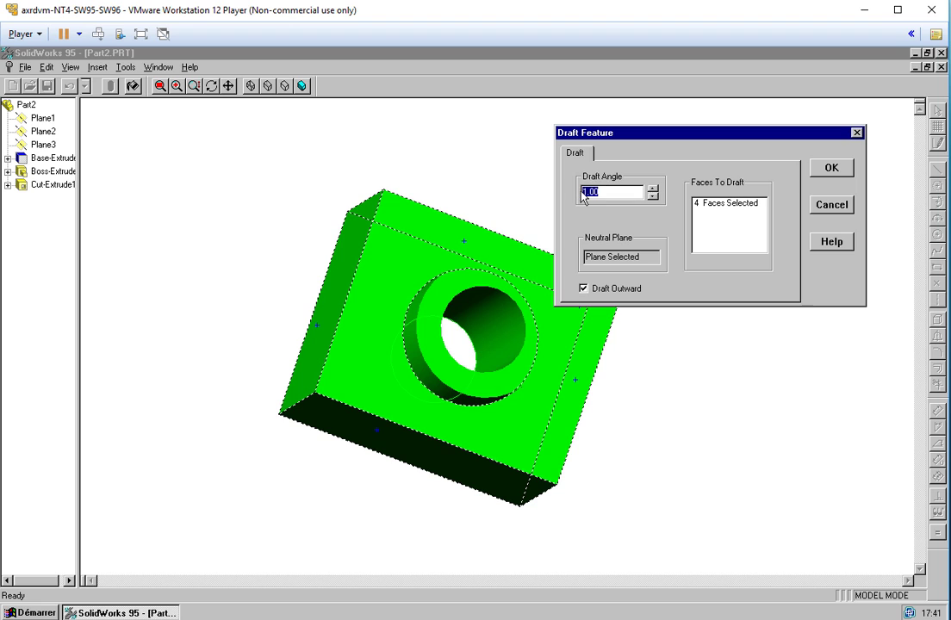
pyautogui.click(832, 169)
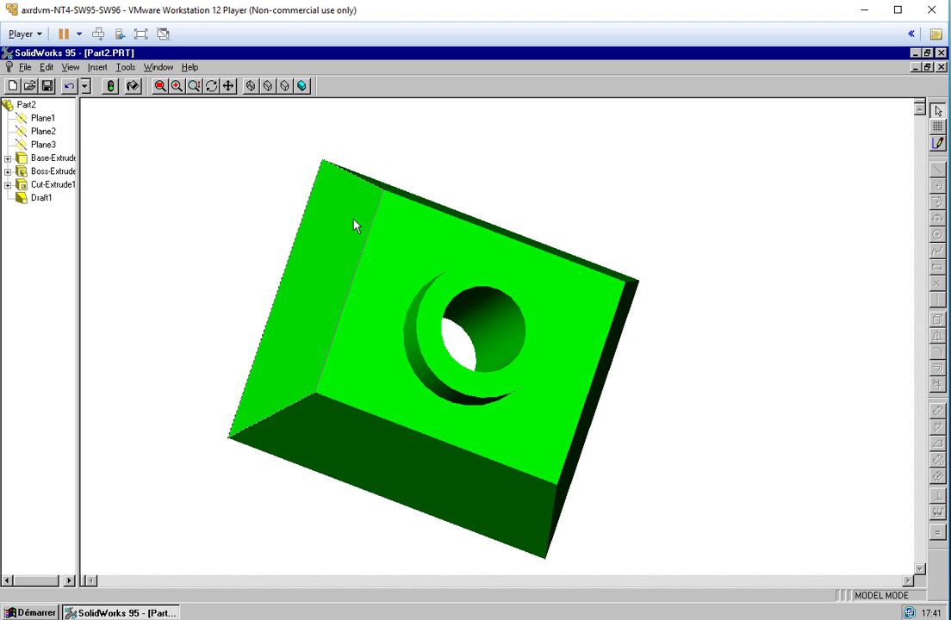
# Round the four outer corner edges with a radius-15 fillet.
pyautogui.click(97, 67)
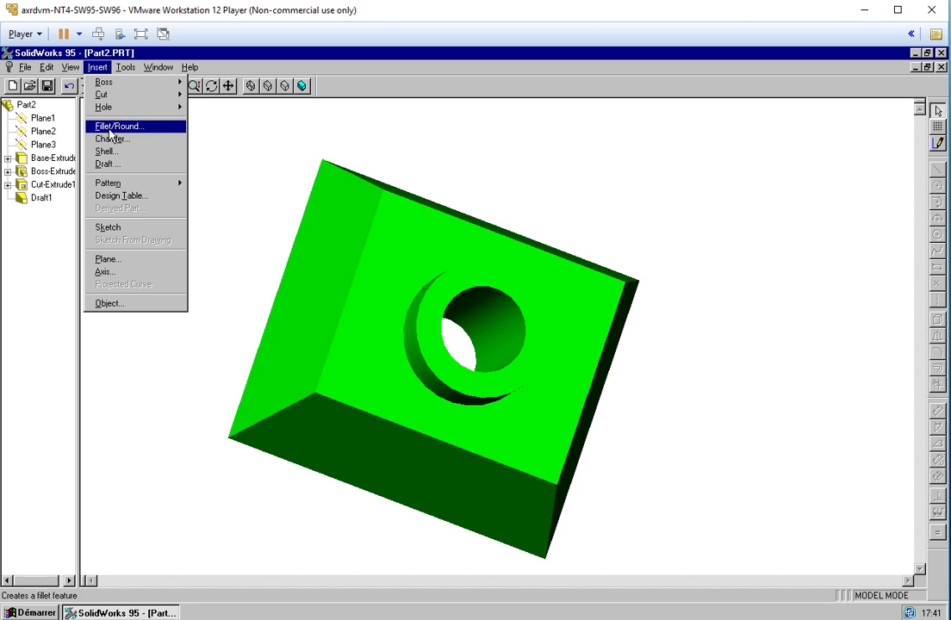
pyautogui.click(96, 112)
pyautogui.moveTo(453, 251)
pyautogui.mouseDown()
pyautogui.moveTo(707, 165)
pyautogui.moveTo(760, 131)
pyautogui.mouseUp()
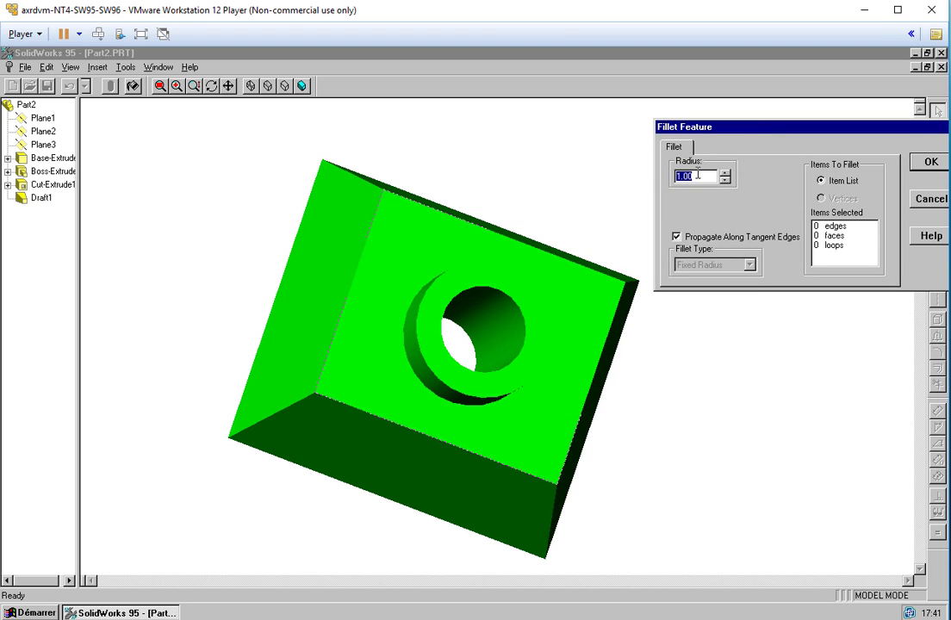
pyautogui.write('15')
pyautogui.click(369, 183)
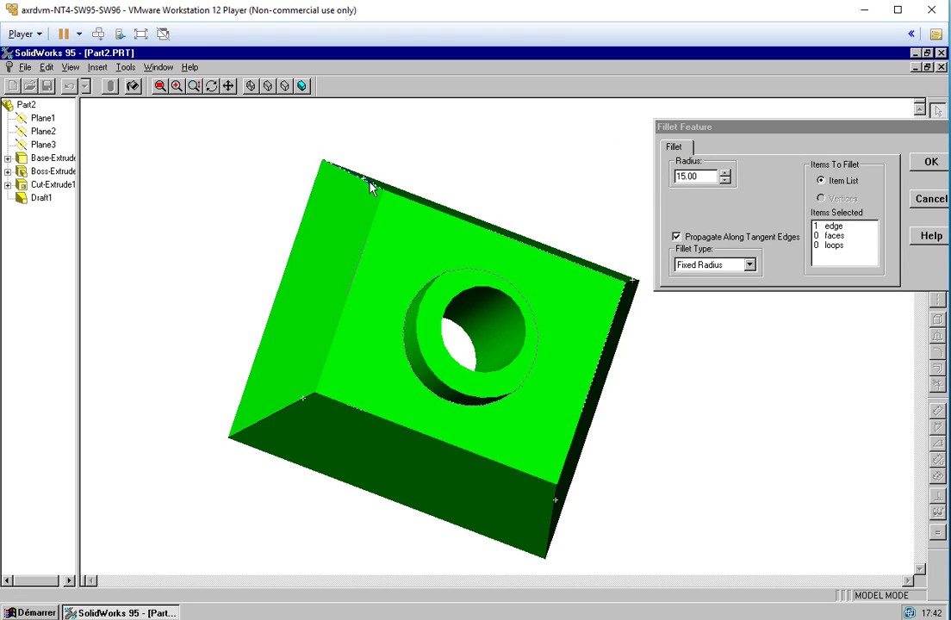
pyautogui.click(556, 494)
pyautogui.click(298, 404)
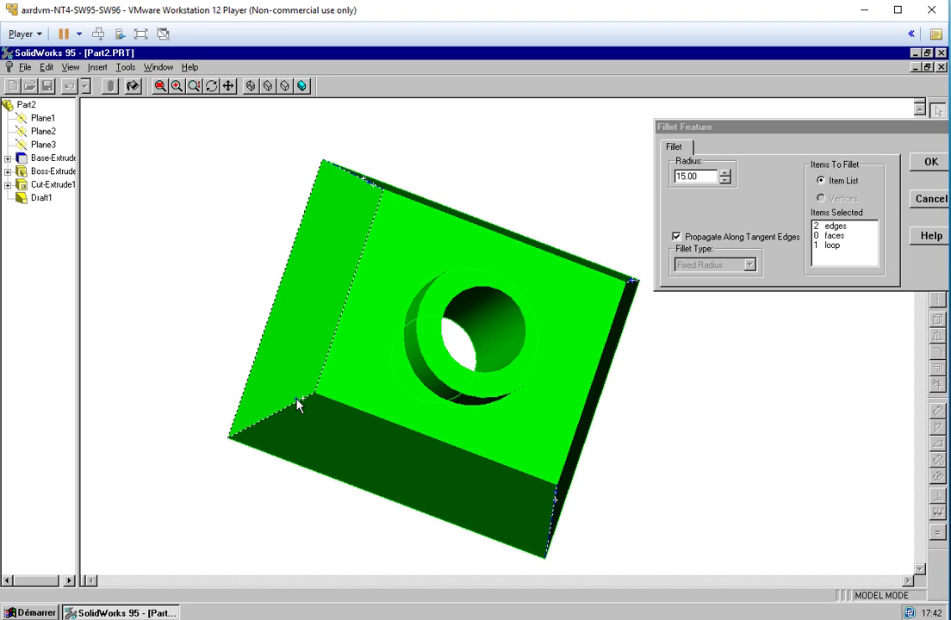
pyautogui.click(298, 403)
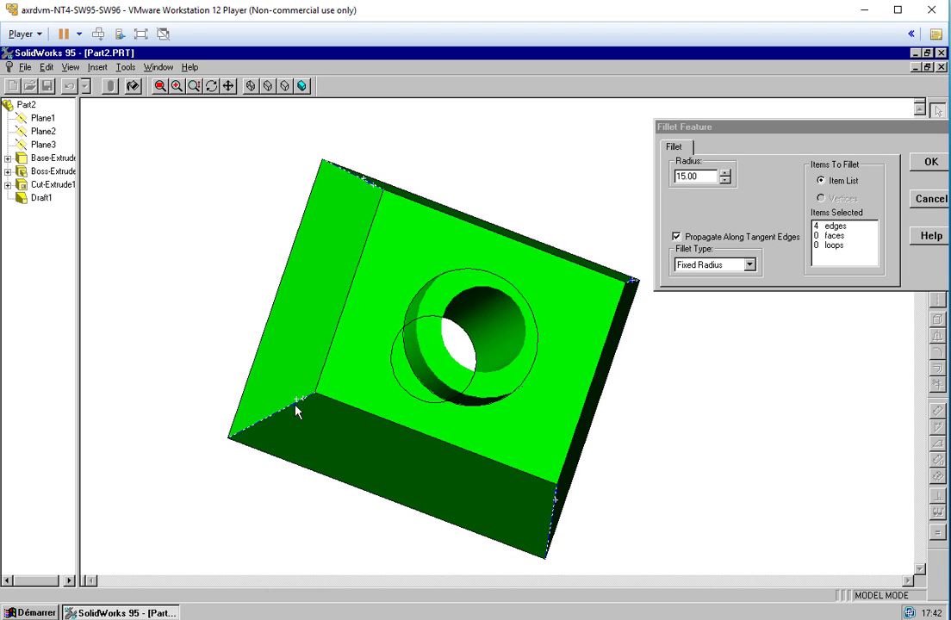
pyautogui.click(931, 162)
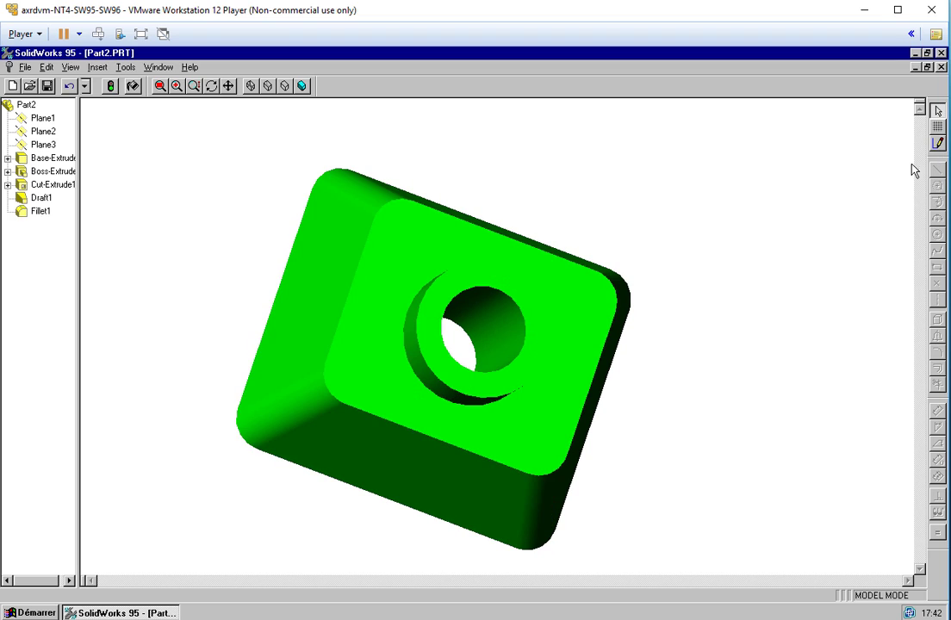
# Round the raised front face's edges with a radius-8 fillet and view the back.
pyautogui.click(97, 67)
pyautogui.click(112, 125)
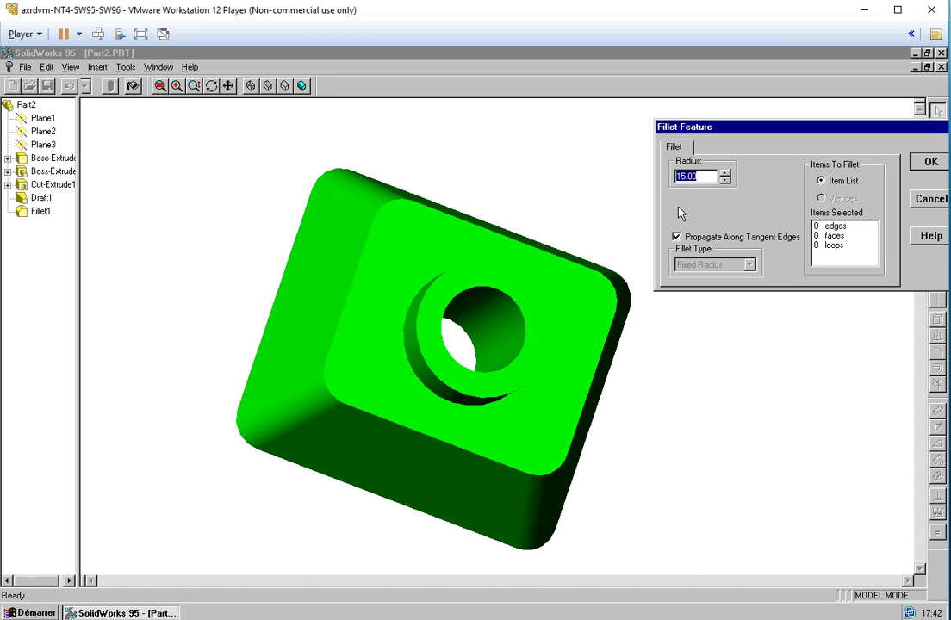
pyautogui.write('8')
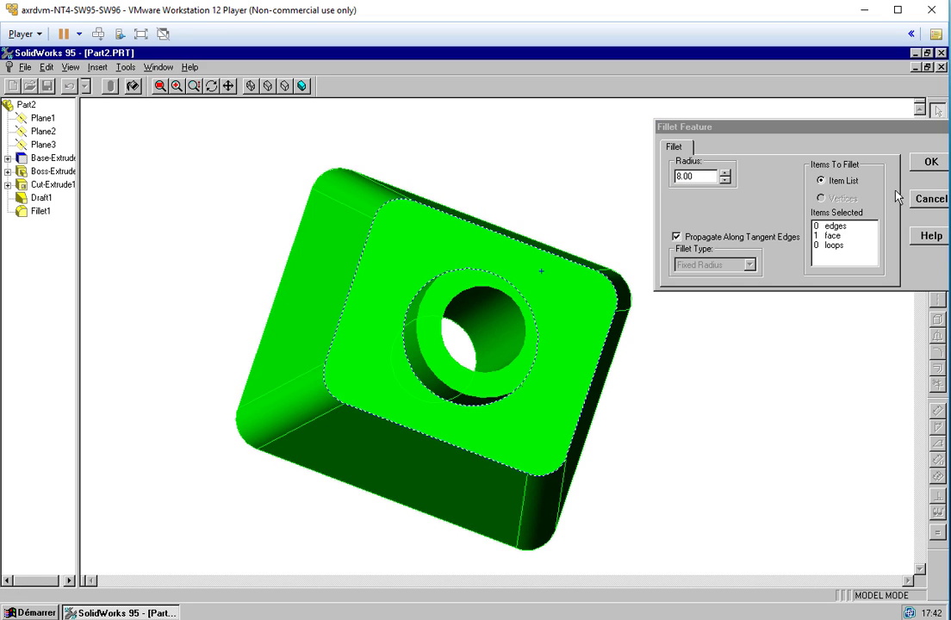
pyautogui.click(930, 163)
pyautogui.click(211, 85)
pyautogui.moveTo(379, 285)
pyautogui.mouseDown()
pyautogui.moveTo(535, 220)
pyautogui.moveTo(466, 265)
pyautogui.mouseUp()
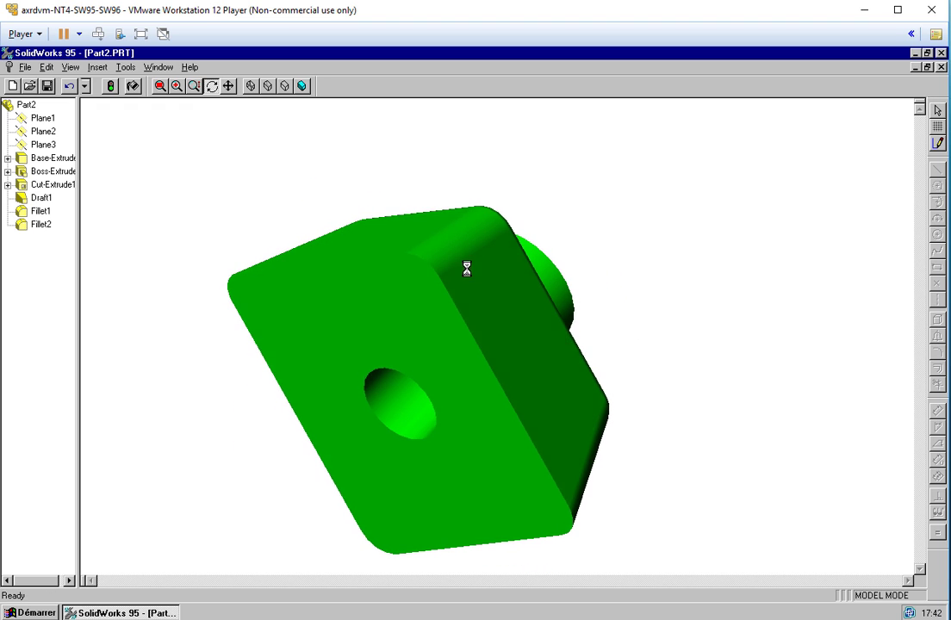
# Shell Part2 with 5.00 wall thickness, leaving the chosen end face open.
pyautogui.click(96, 67)
pyautogui.click(113, 151)
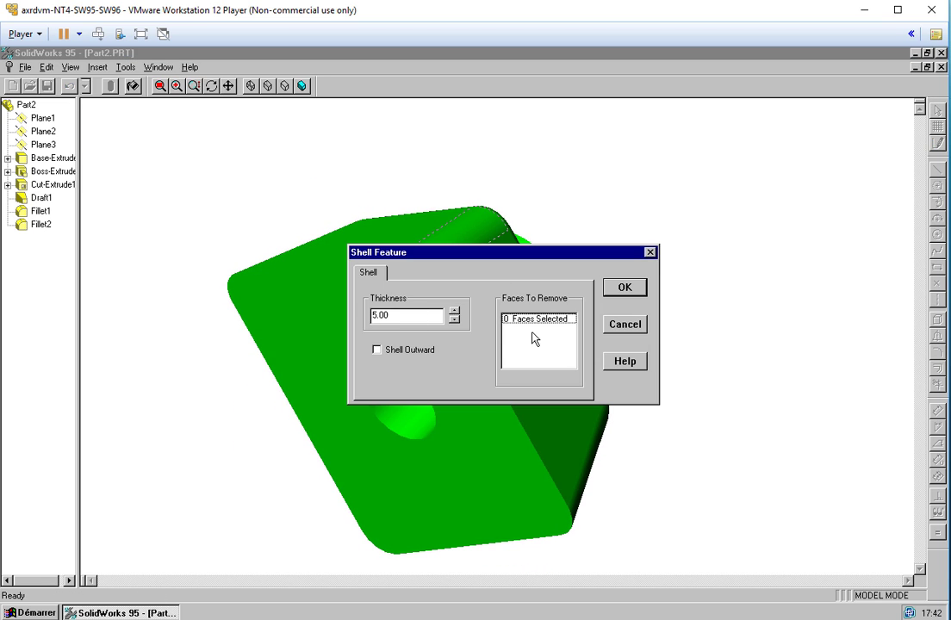
pyautogui.click(322, 343)
pyautogui.click(624, 287)
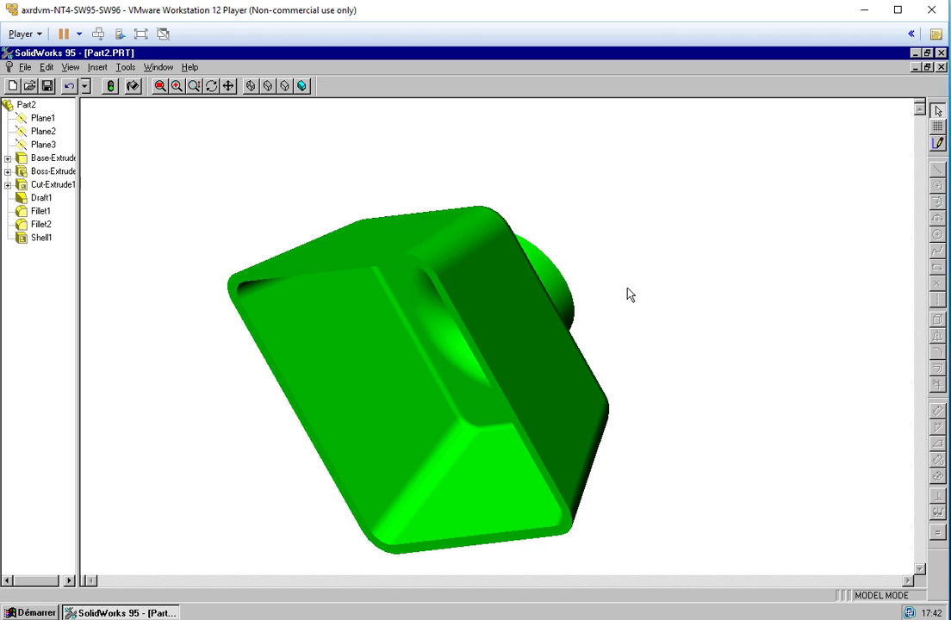
# Turn the part to show the top boss and select the sloped side face.
pyautogui.click(211, 85)
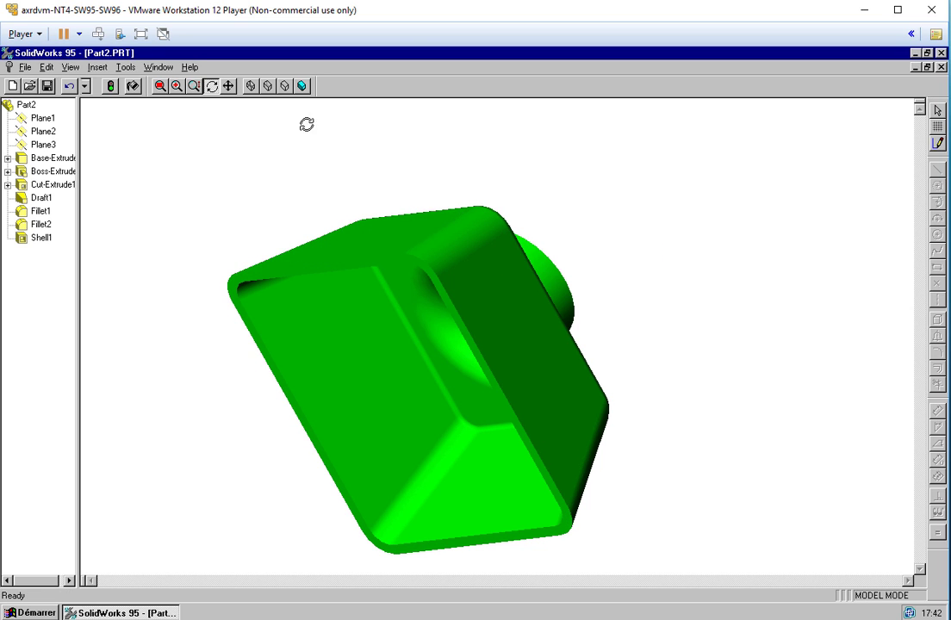
pyautogui.moveTo(308, 123)
pyautogui.mouseDown()
pyautogui.moveTo(433, 335)
pyautogui.moveTo(60, 287)
pyautogui.moveTo(79, 299)
pyautogui.mouseUp()
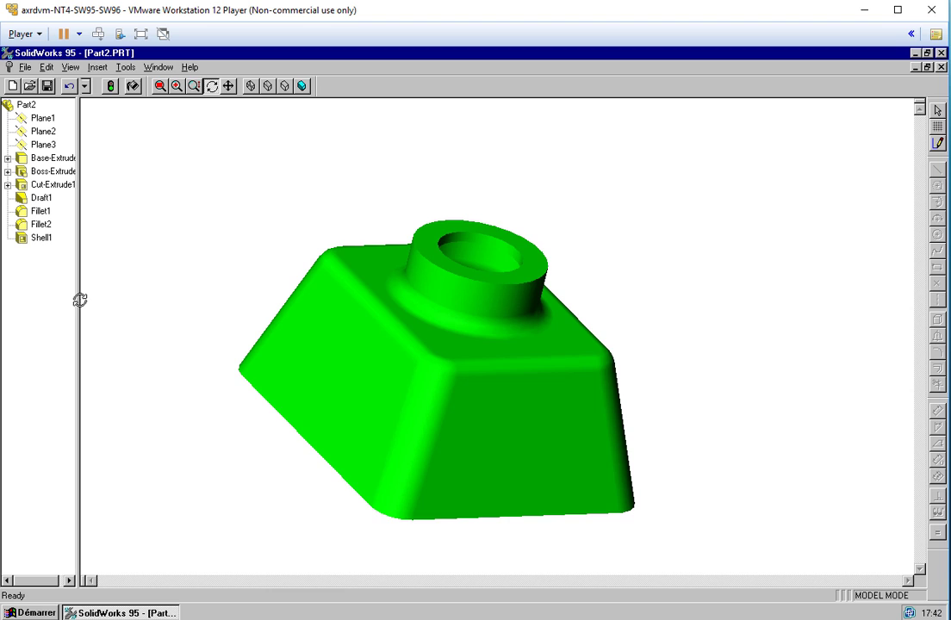
pyautogui.click(335, 338)
pyautogui.click(97, 67)
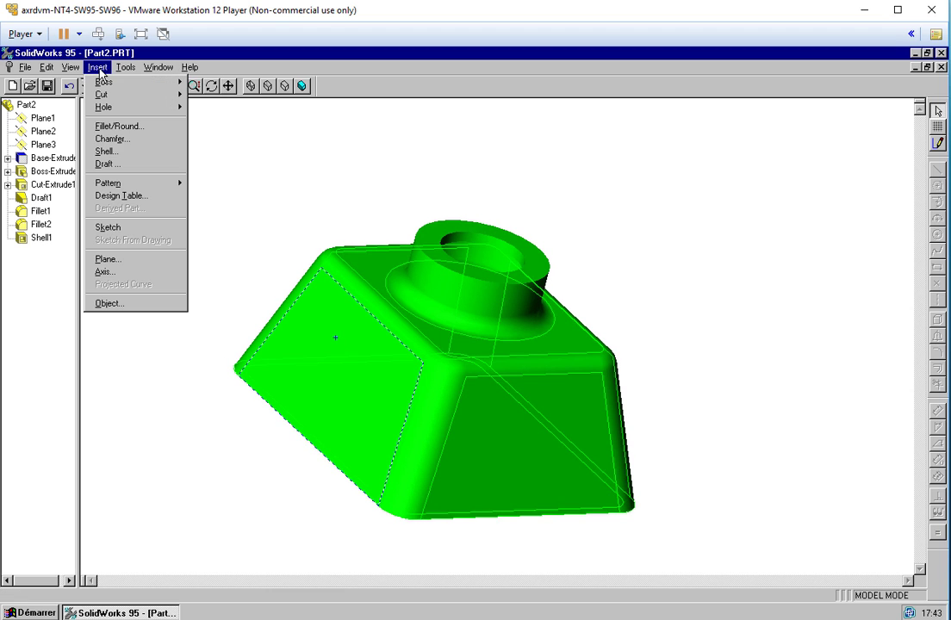
# Sketch a rectangle on the sloped face and delete its bottom edge.
pyautogui.click(110, 227)
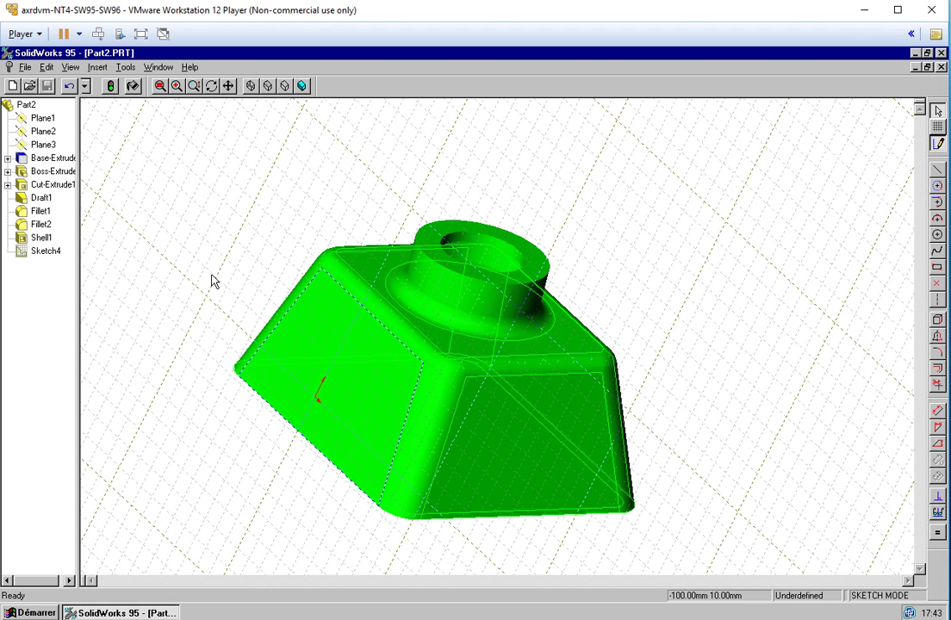
pyautogui.click(938, 268)
pyautogui.moveTo(312, 312); pyautogui.dragTo(363, 436)
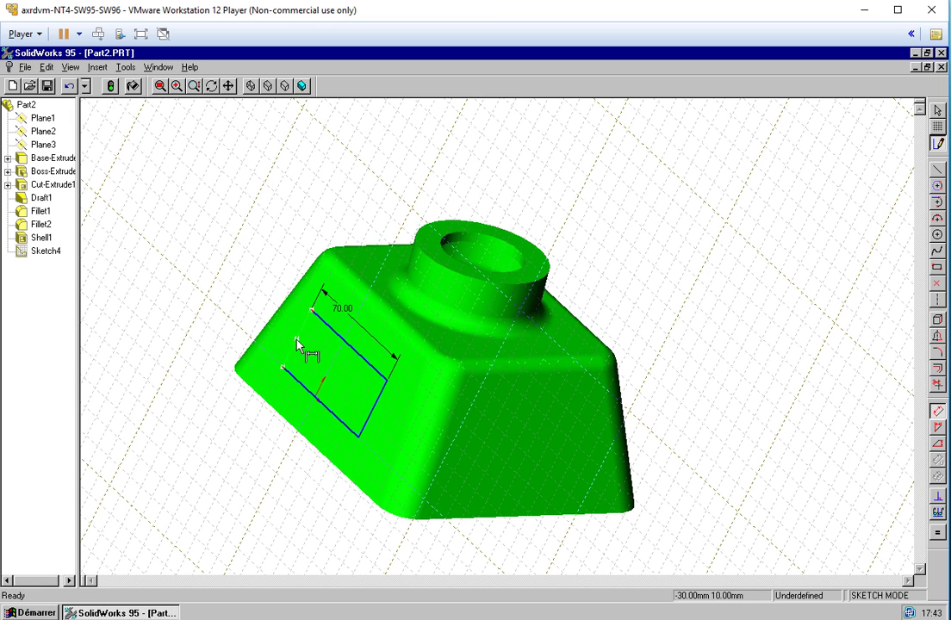
pyautogui.press('Delete')
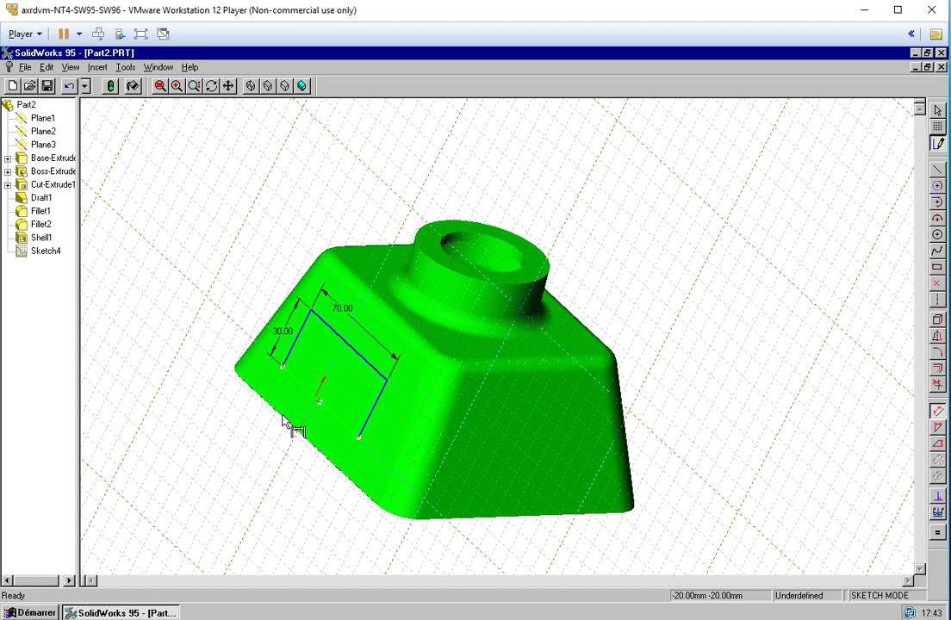
# Set the rectangle's distance from the part edge to 20 and add a Vertical relation.
pyautogui.click(285, 422)
pyautogui.click(361, 453)
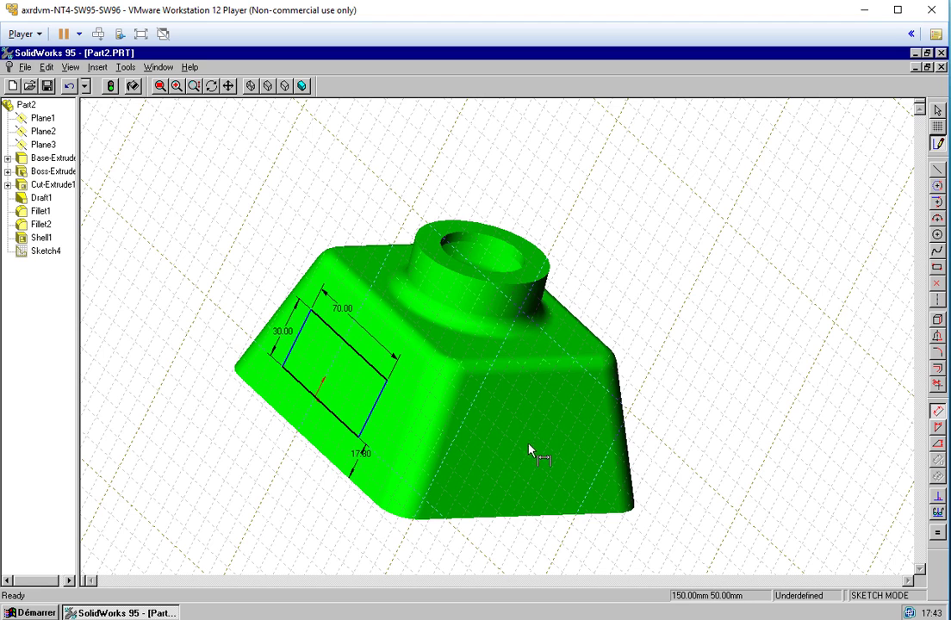
pyautogui.doubleClick(363, 456)
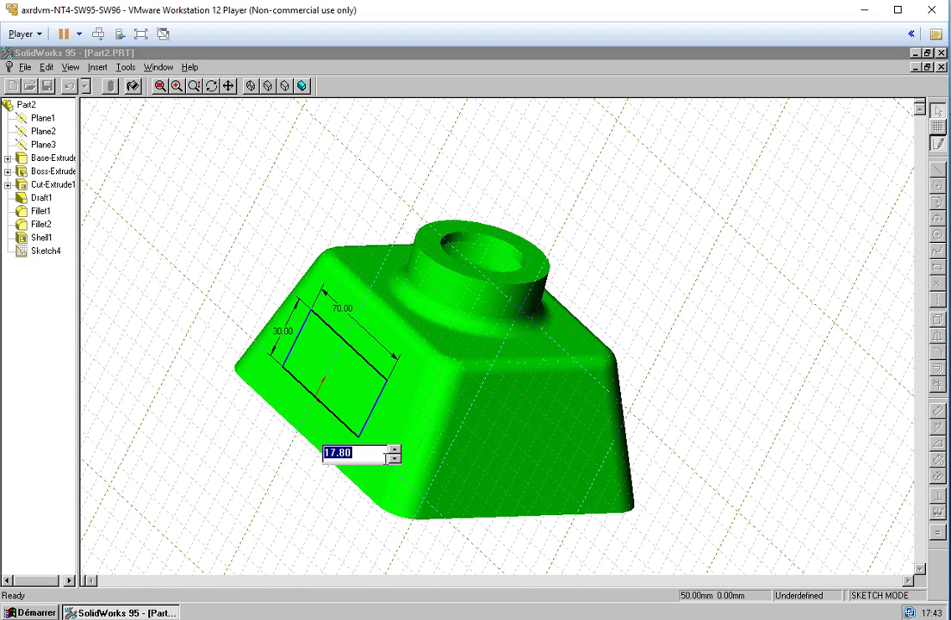
pyautogui.write('20')
pyautogui.press('Return')
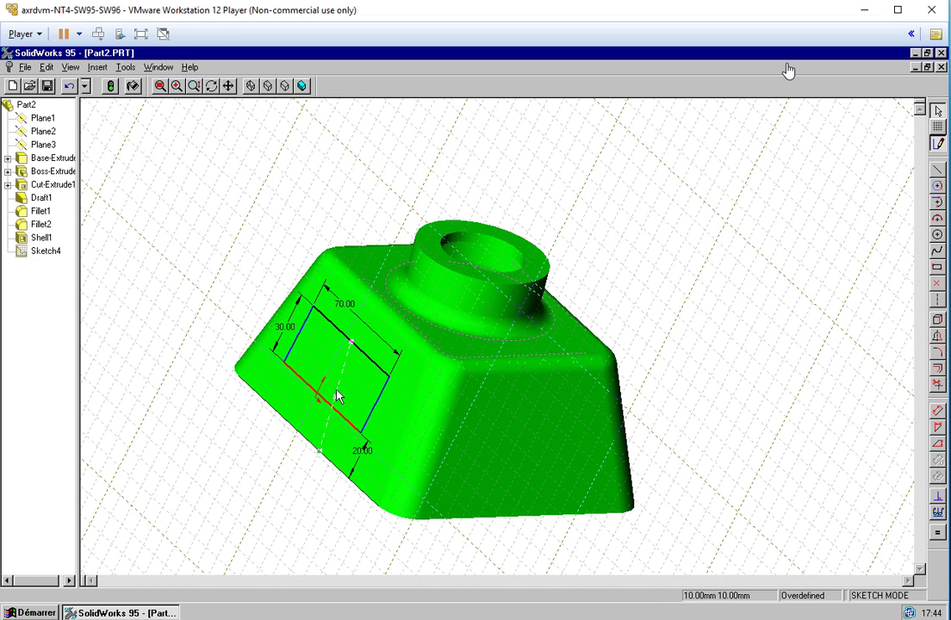
pyautogui.click(937, 496)
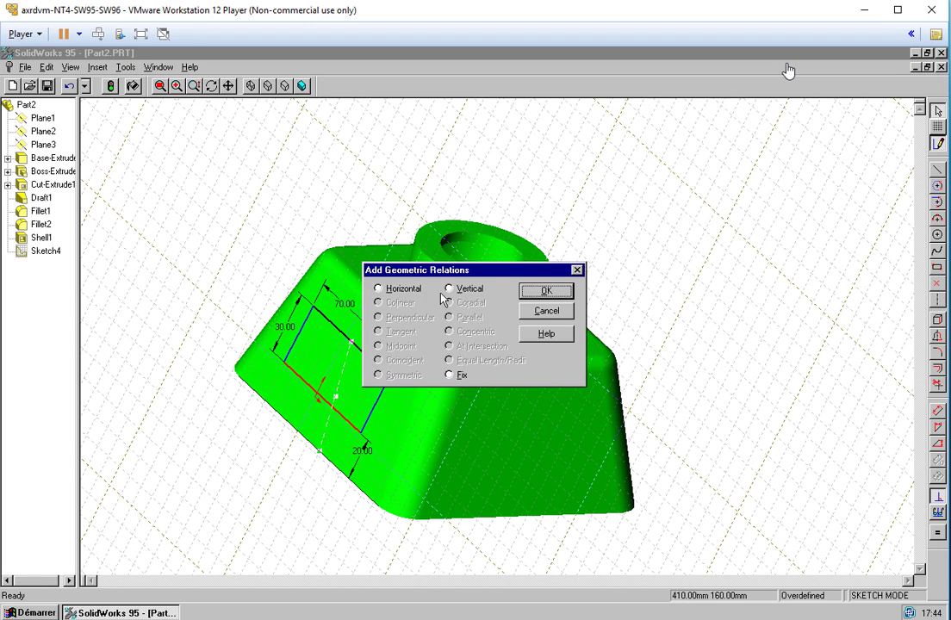
pyautogui.click(548, 292)
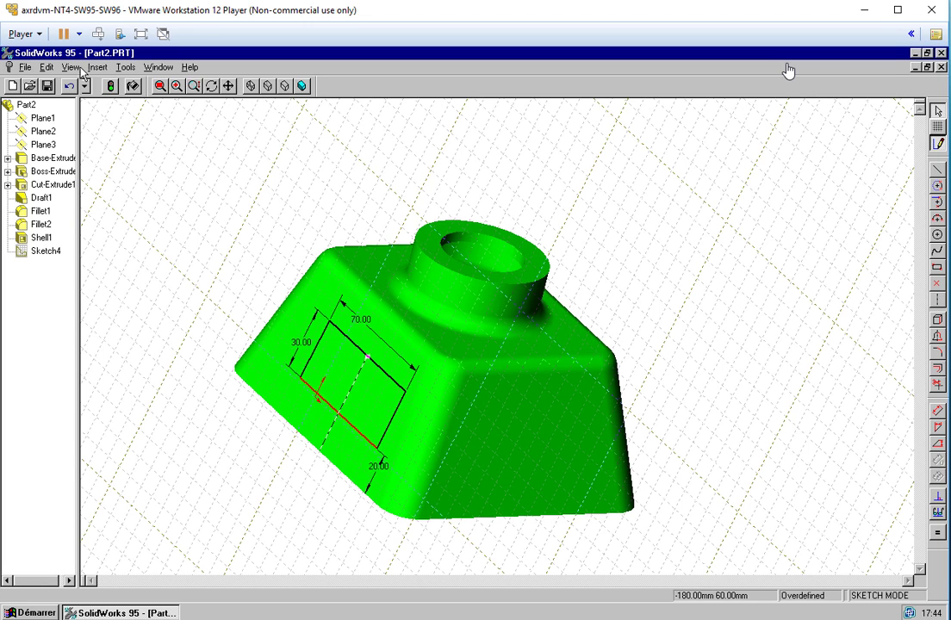
pyautogui.click(73, 67)
# Extrude the sketch 40 deep as a boss, change a boss dimension to 4, and rebuild.
pyautogui.click(211, 81)
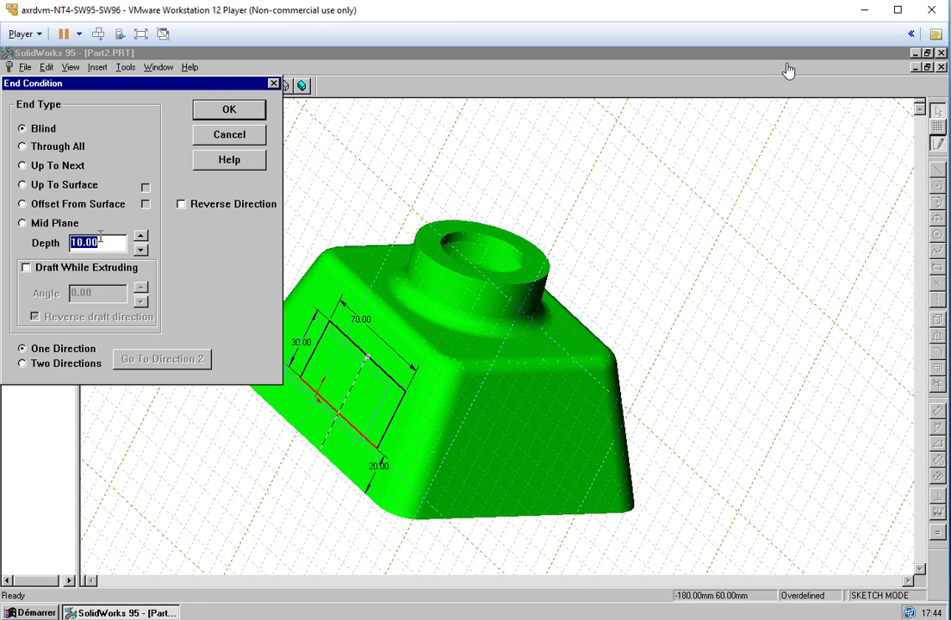
pyautogui.write('40')
pyautogui.click(221, 122)
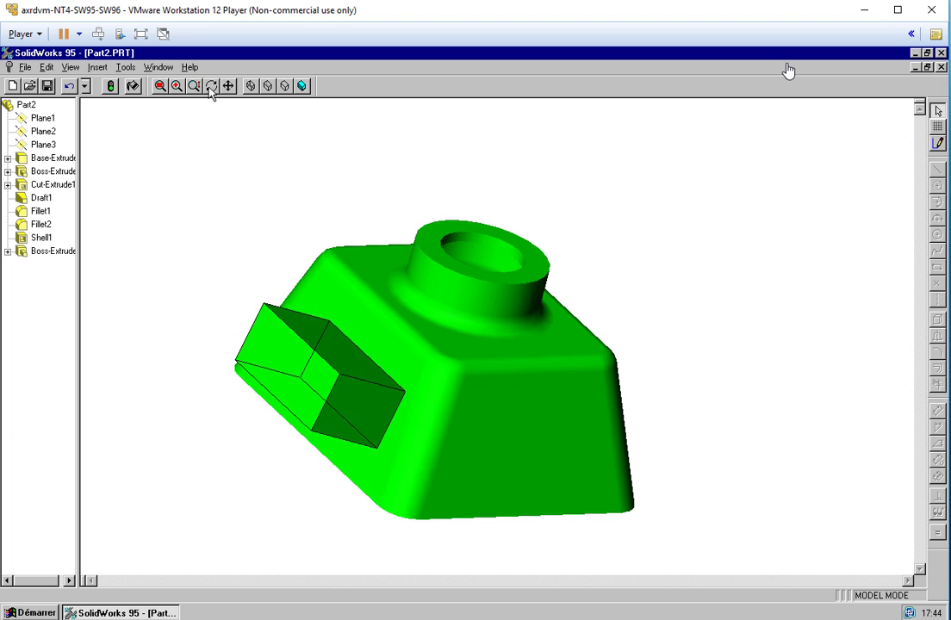
pyautogui.doubleClick(310, 347)
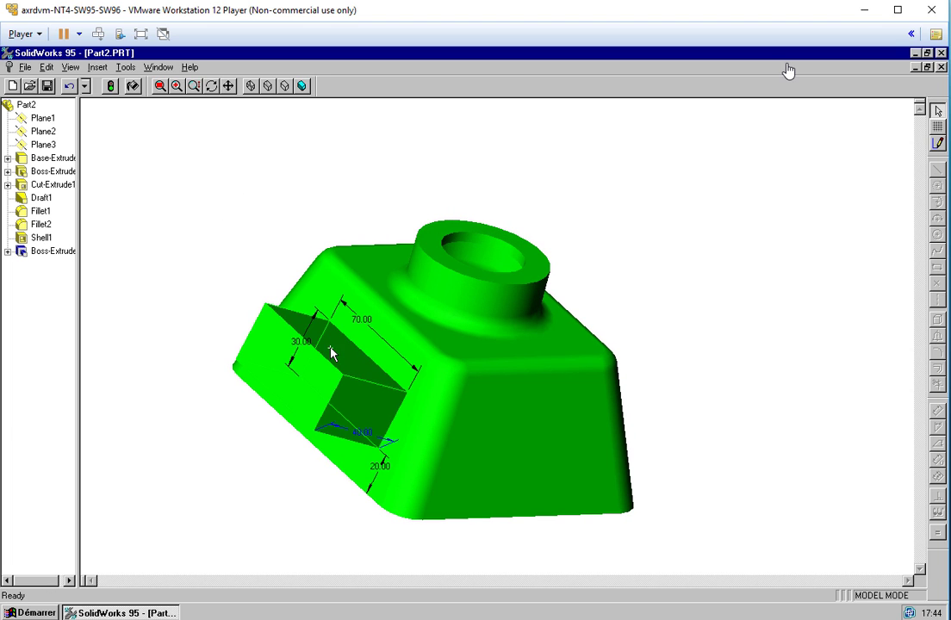
pyautogui.doubleClick(302, 340)
pyautogui.write('4')
pyautogui.press('Return')
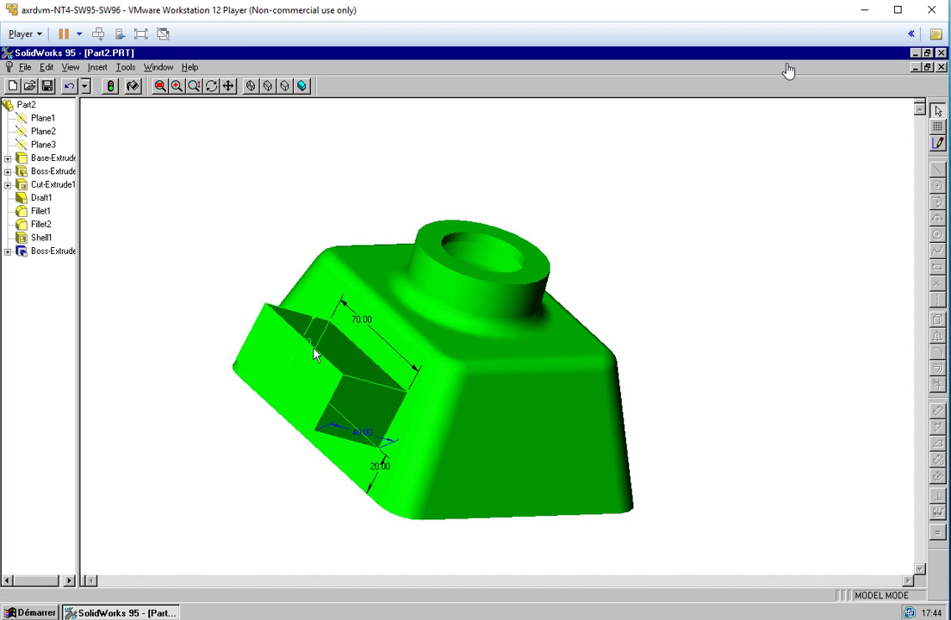
pyautogui.click(110, 86)
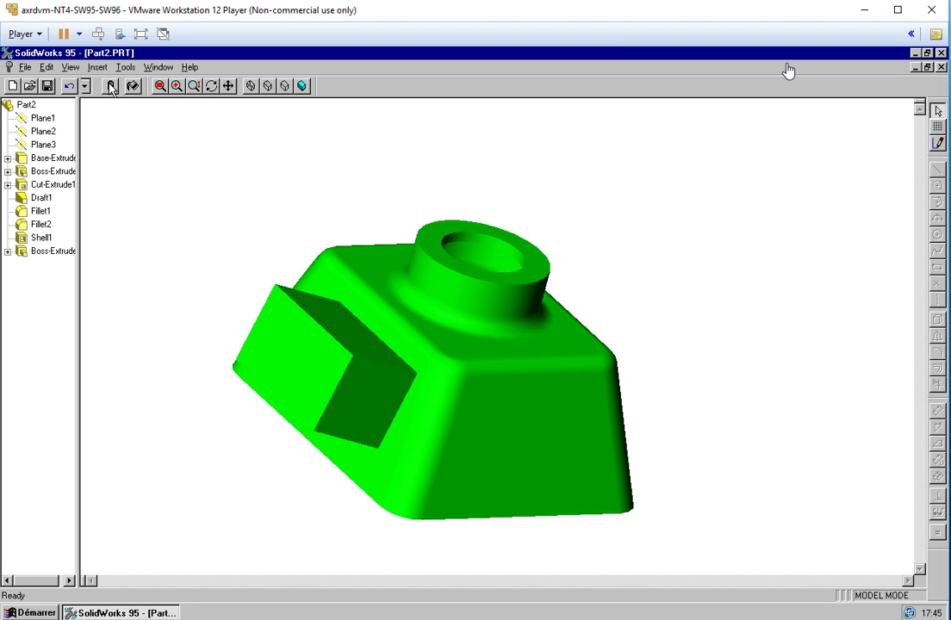
# Move Boss-Extrude above Shell1 and add the boss end face to the shell's open faces.
pyautogui.moveTo(51, 252); pyautogui.dragTo(50, 233)
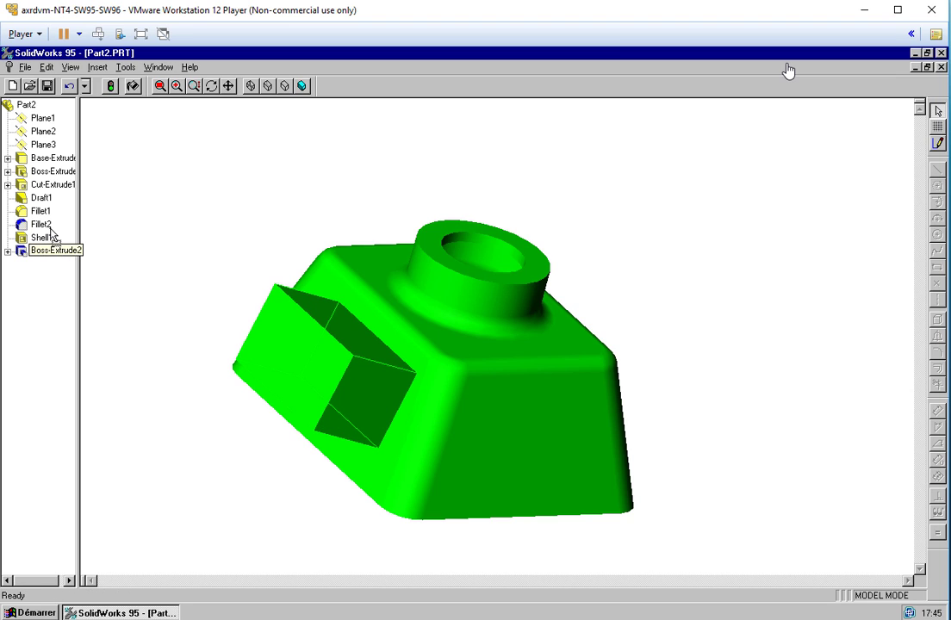
pyautogui.click(43, 252)
pyautogui.rightClick(45, 253)
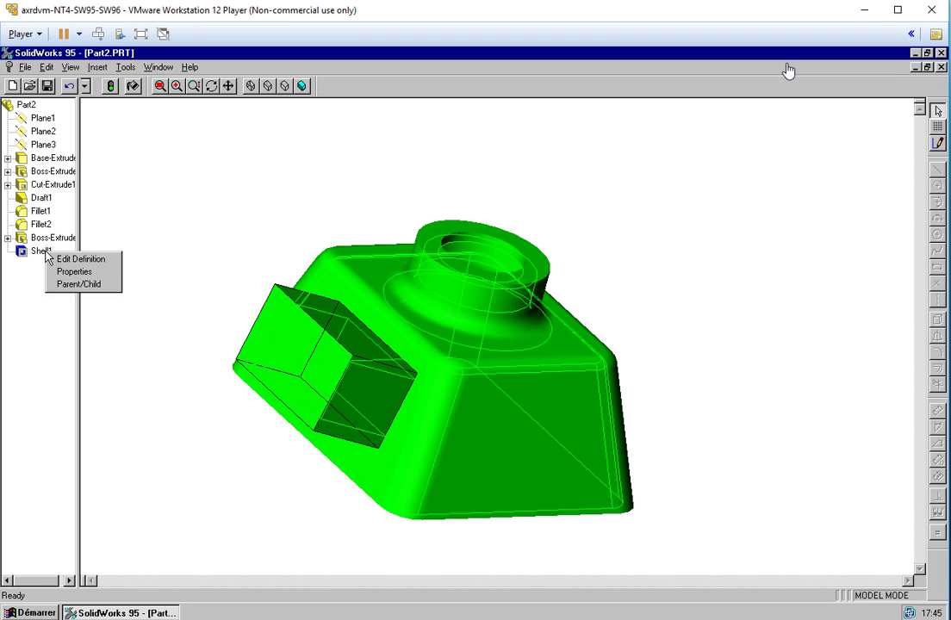
pyautogui.click(69, 260)
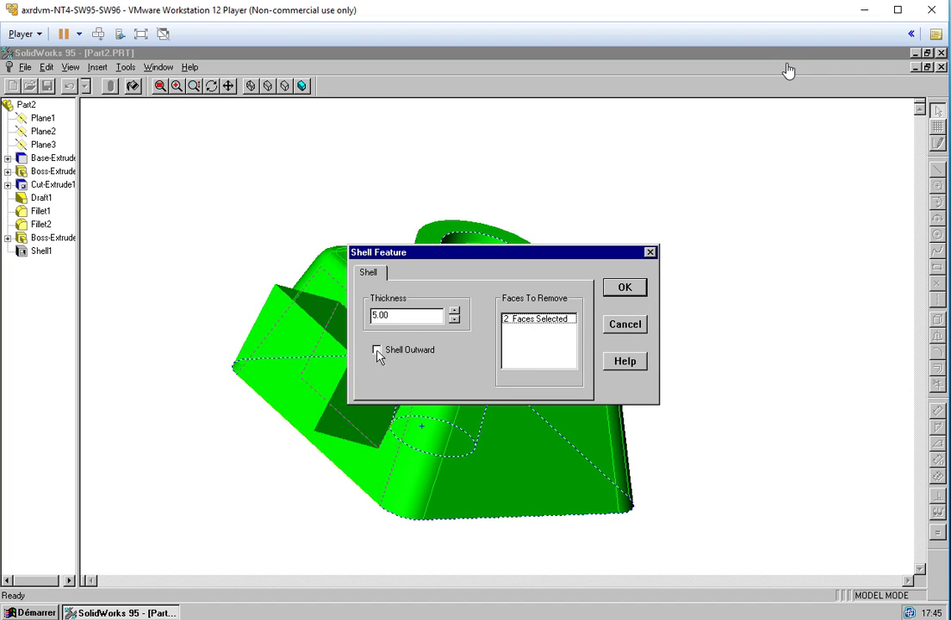
pyautogui.click(293, 343)
pyautogui.click(620, 290)
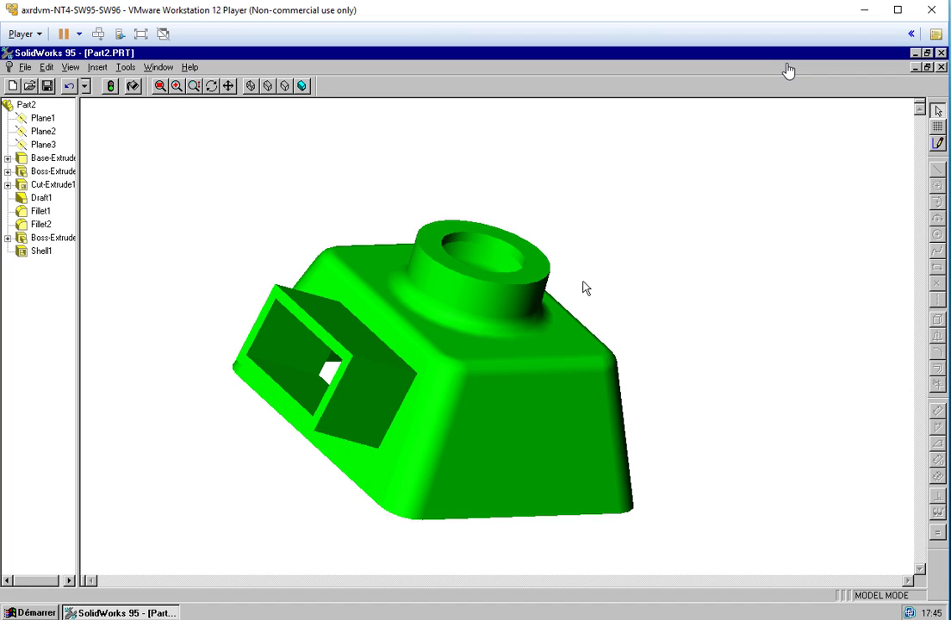
pyautogui.click(158, 67)
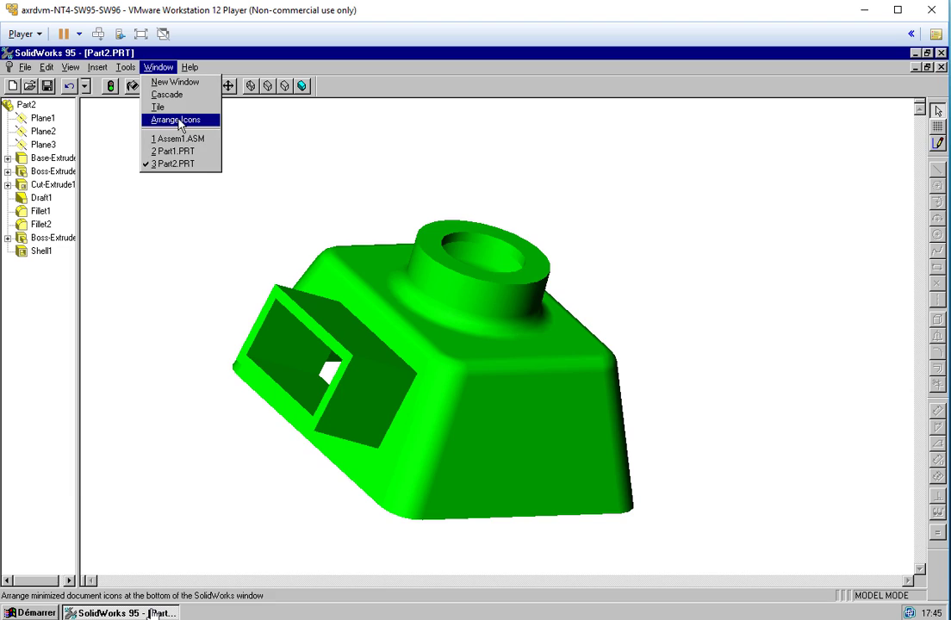
# Accept the Part2 update in Assem1, rotate to inspect the hollow boss, then minimize the assembly.
pyautogui.click(160, 91)
pyautogui.click(230, 123)
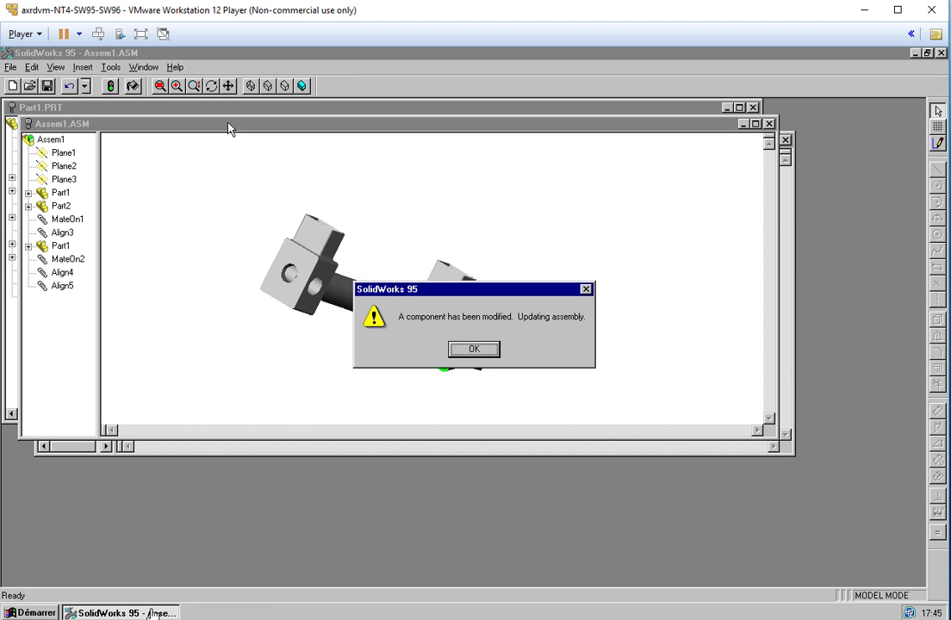
pyautogui.click(474, 349)
pyautogui.doubleClick(345, 123)
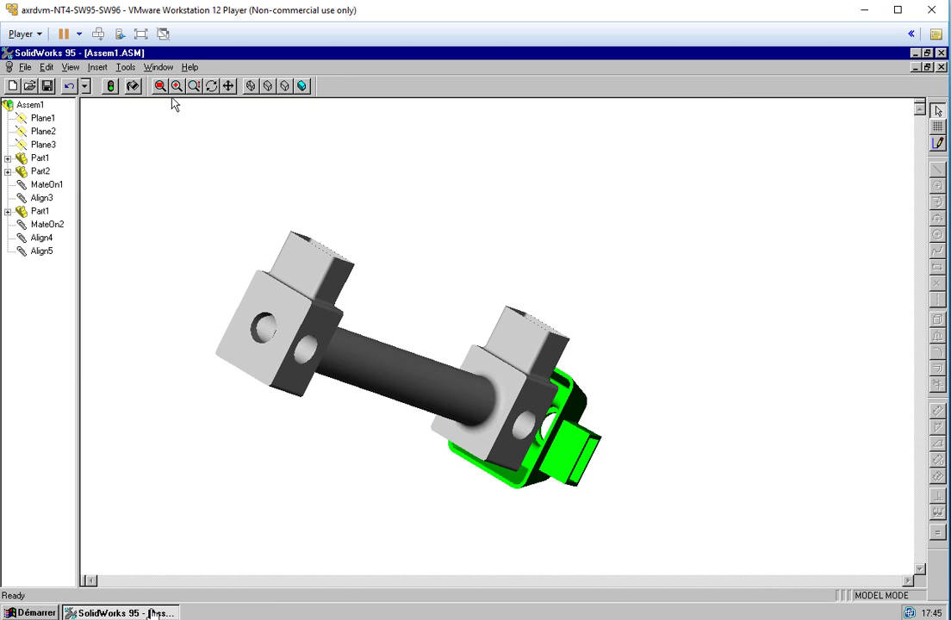
pyautogui.click(211, 85)
pyautogui.moveTo(386, 170); pyautogui.dragTo(291, 357)
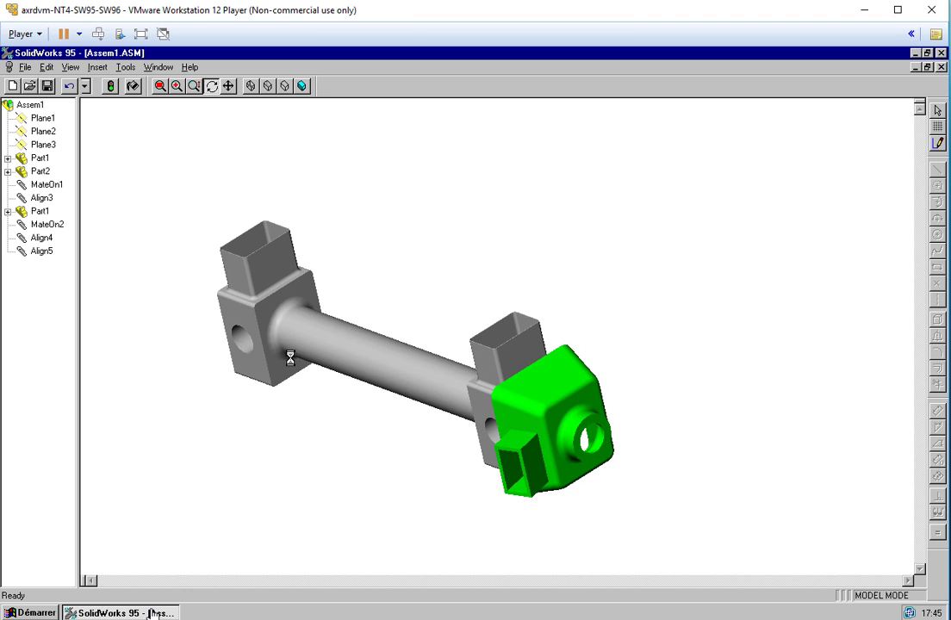
pyautogui.click(915, 67)
pyautogui.moveTo(297, 147); pyautogui.dragTo(354, 234)
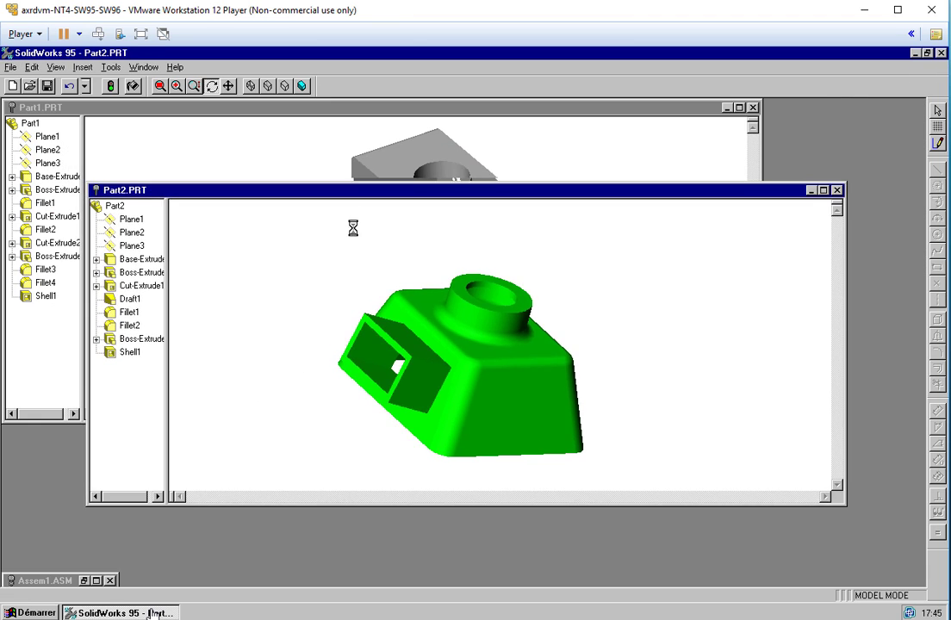
# Create a new drawing on the A3 - Horizontal sheet template.
pyautogui.click(11, 87)
pyautogui.click(42, 165)
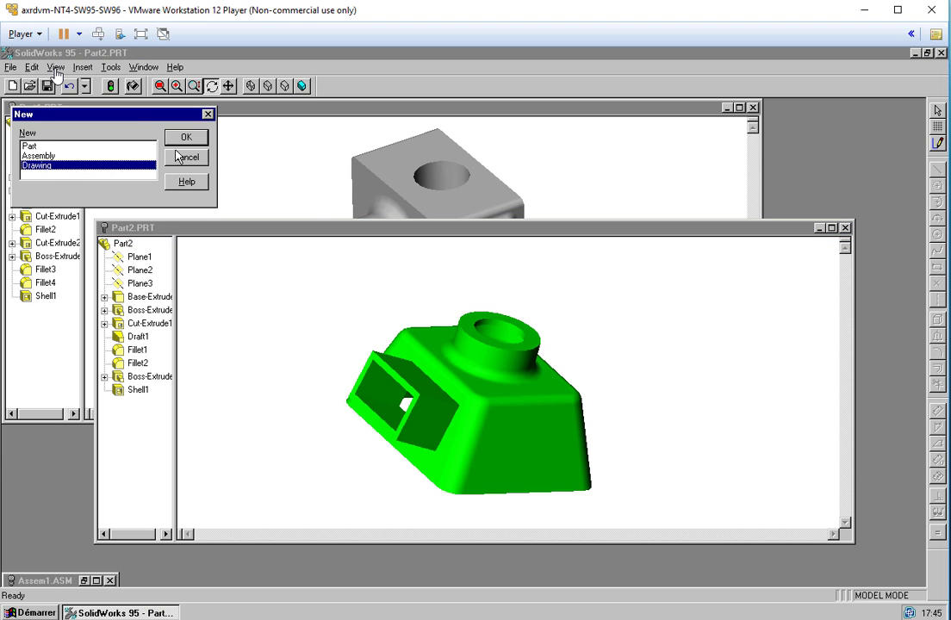
pyautogui.click(186, 136)
pyautogui.moveTo(462, 314); pyautogui.dragTo(464, 336)
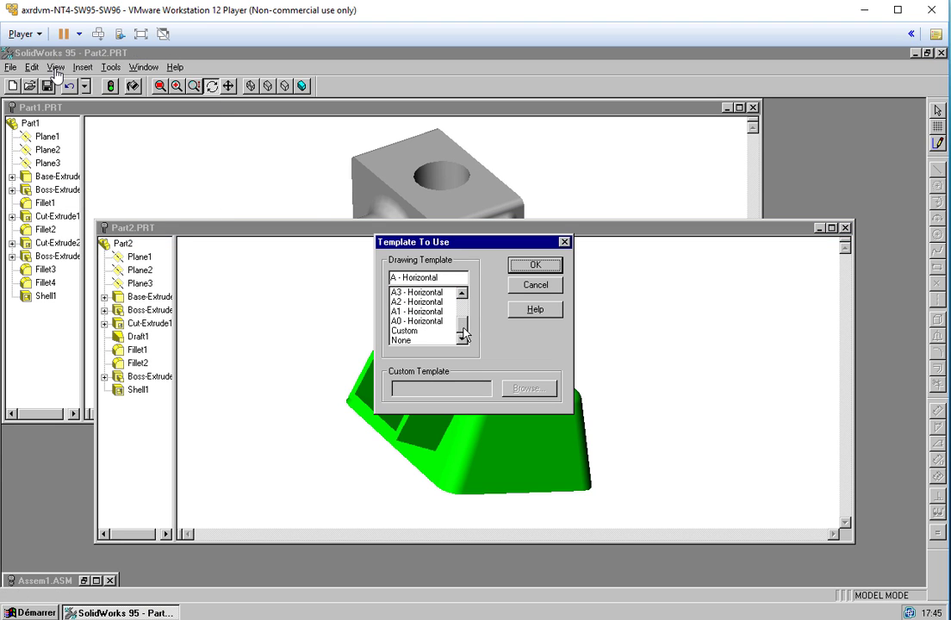
pyautogui.click(428, 303)
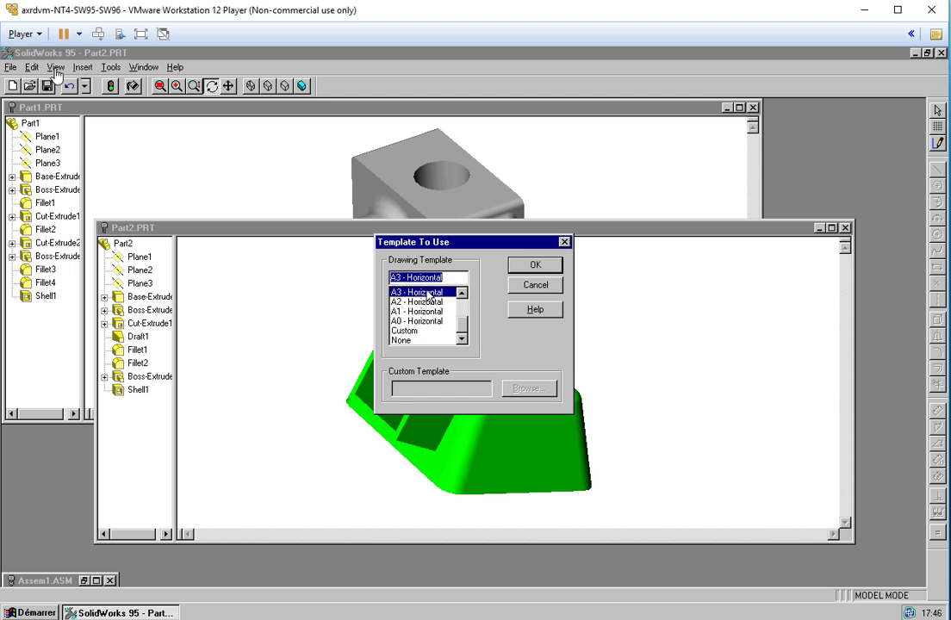
pyautogui.doubleClick(427, 297)
pyautogui.moveTo(387, 126); pyautogui.dragTo(413, 126)
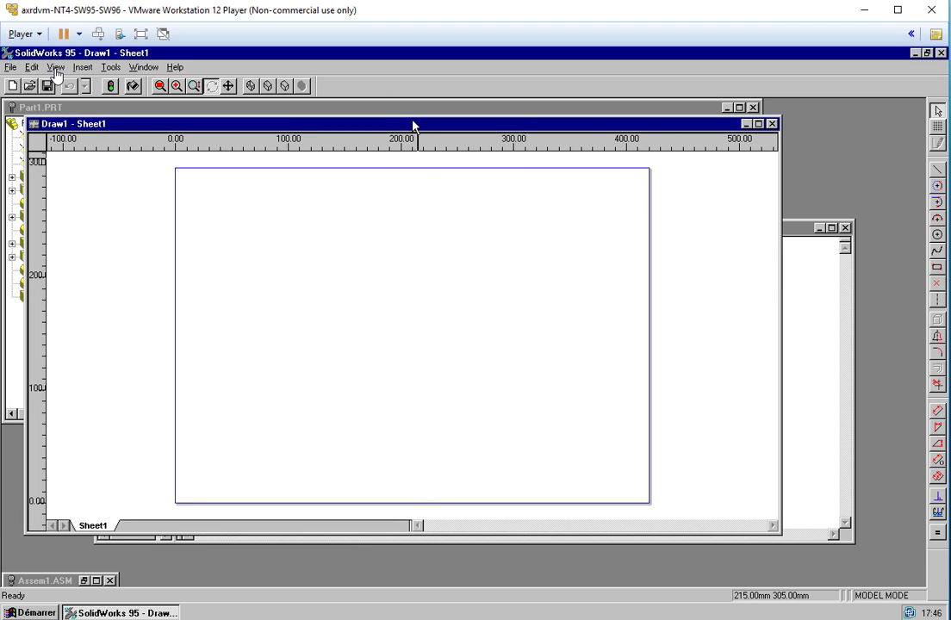
# Insert the part's standard three views on Sheet1.
pyautogui.click(82, 69)
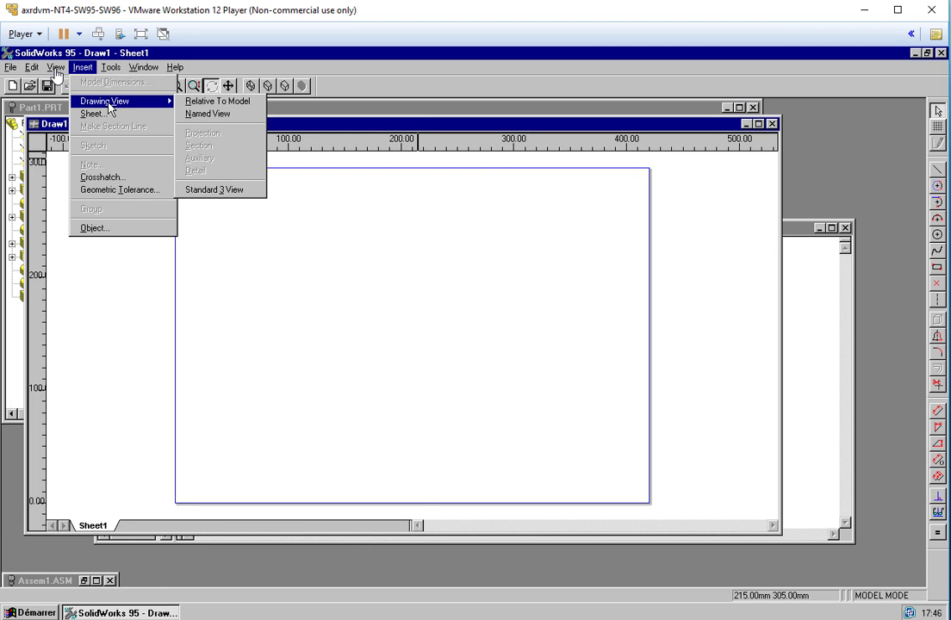
pyautogui.click(207, 119)
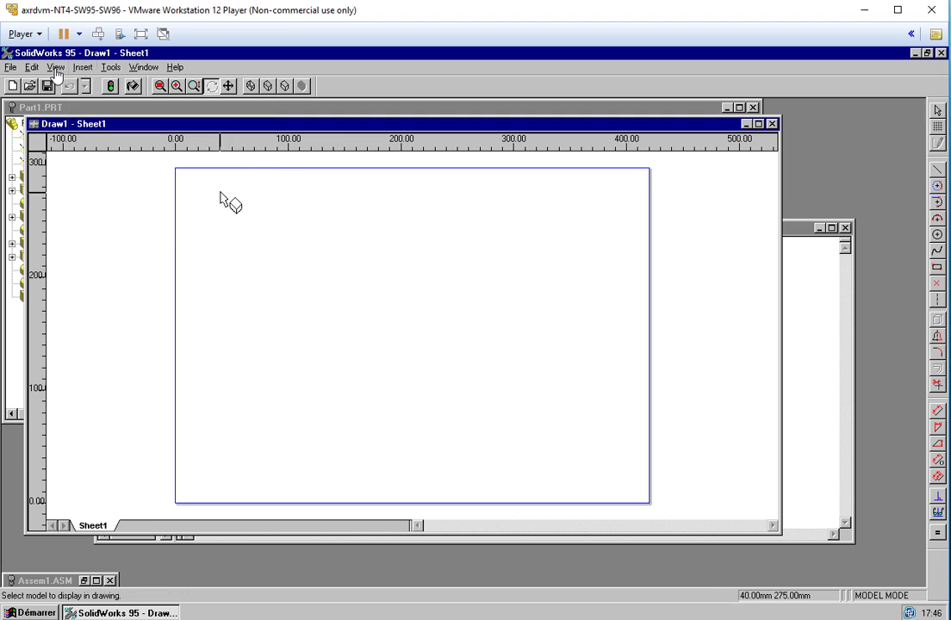
pyautogui.click(817, 345)
# Sketch a vertical centerline through the front view and make it section line A-A.
pyautogui.doubleClick(263, 211)
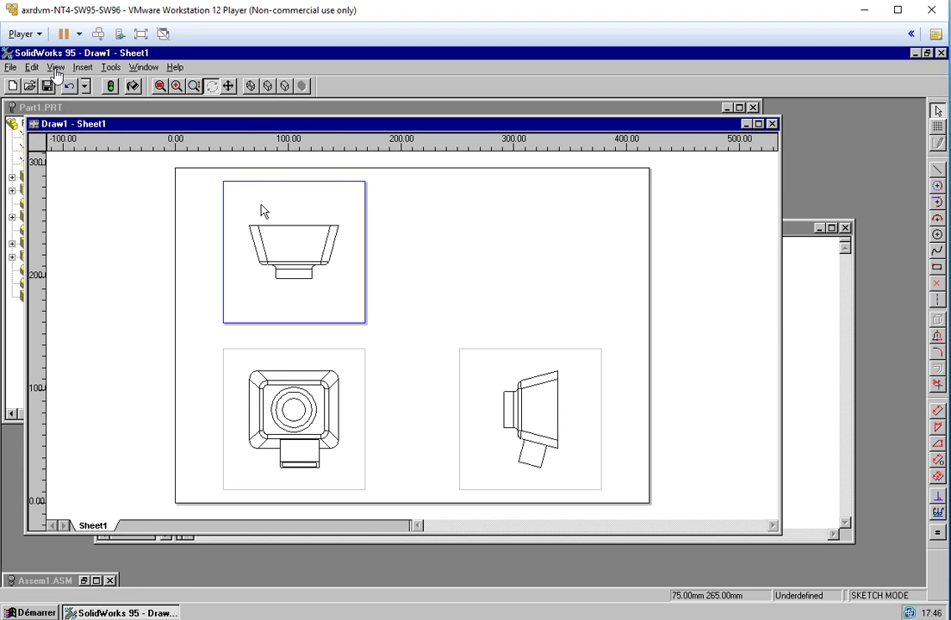
pyautogui.click(937, 299)
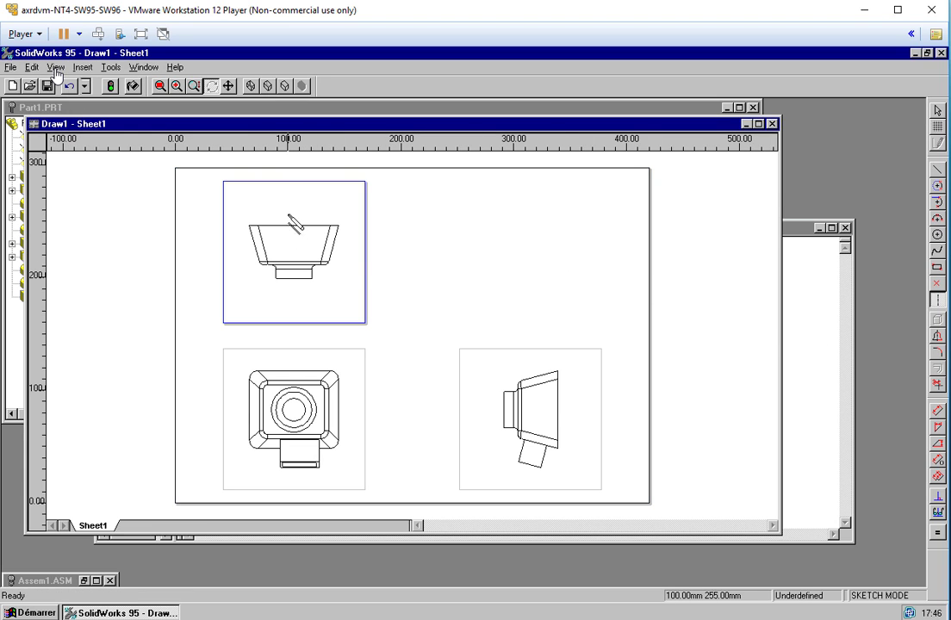
pyautogui.click(294, 200)
pyautogui.click(294, 304)
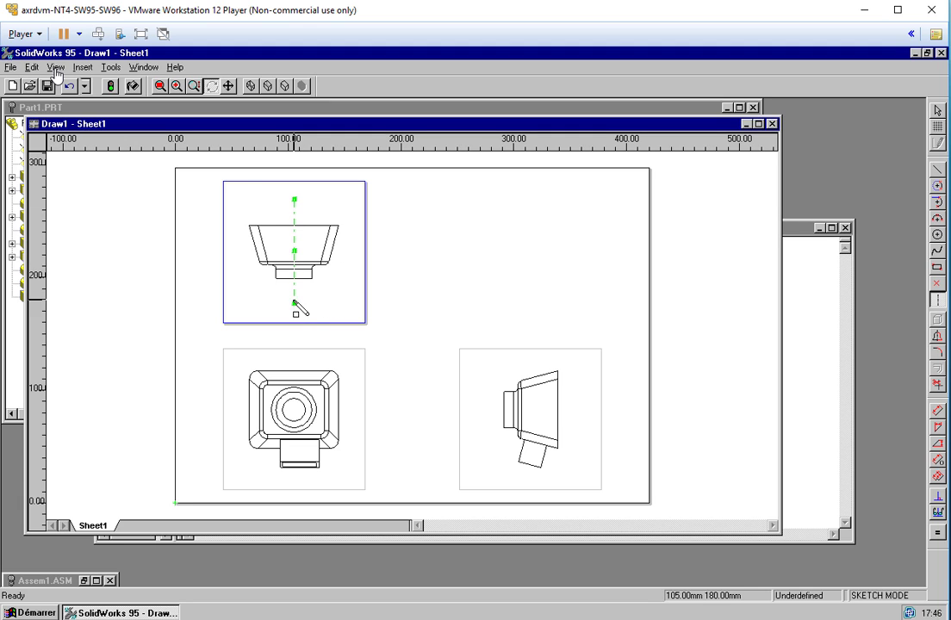
pyautogui.click(83, 69)
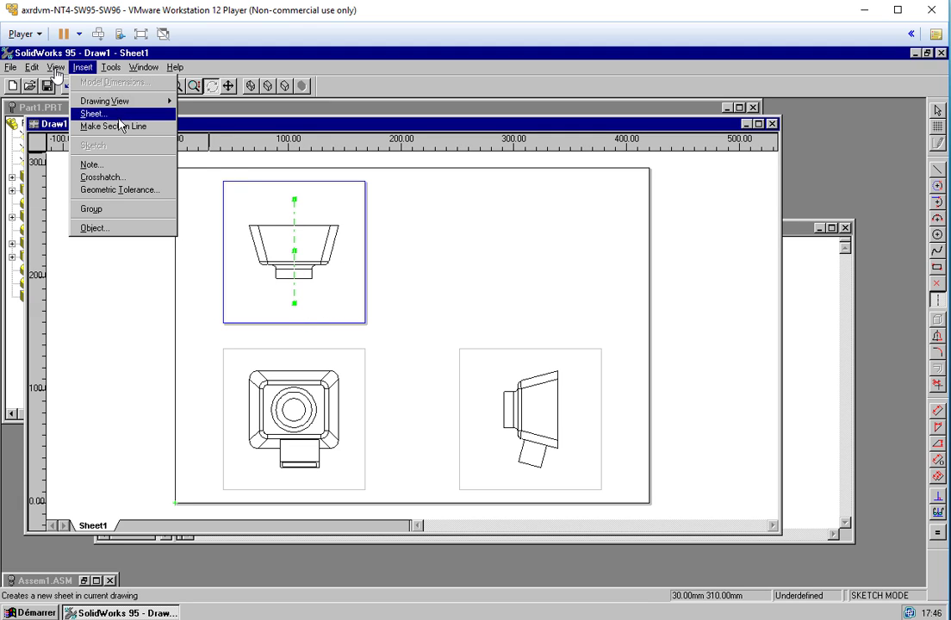
pyautogui.click(107, 125)
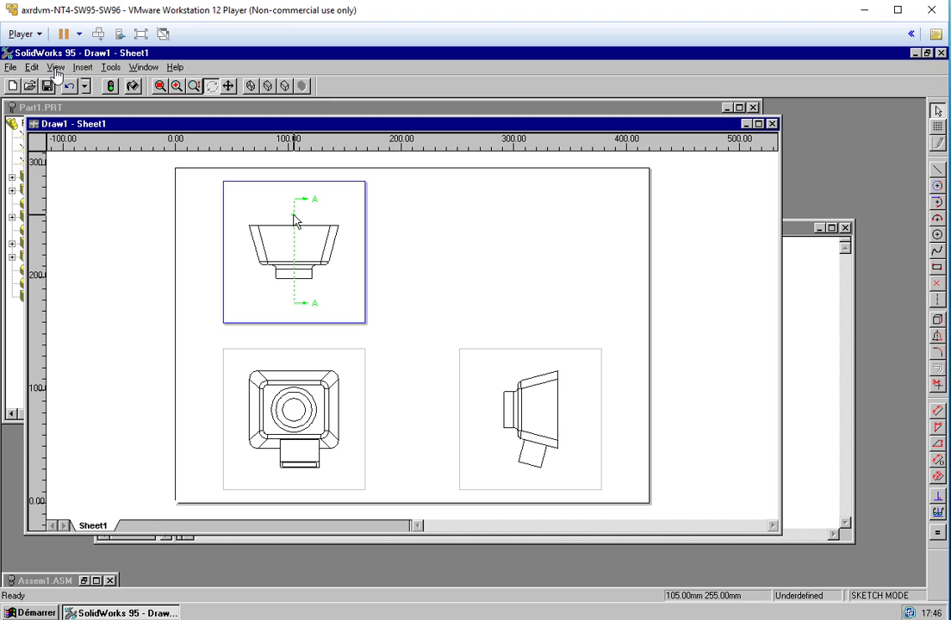
# Place Section A-A to the right of the front view with its label beside it.
pyautogui.click(83, 68)
pyautogui.moveTo(106, 101)
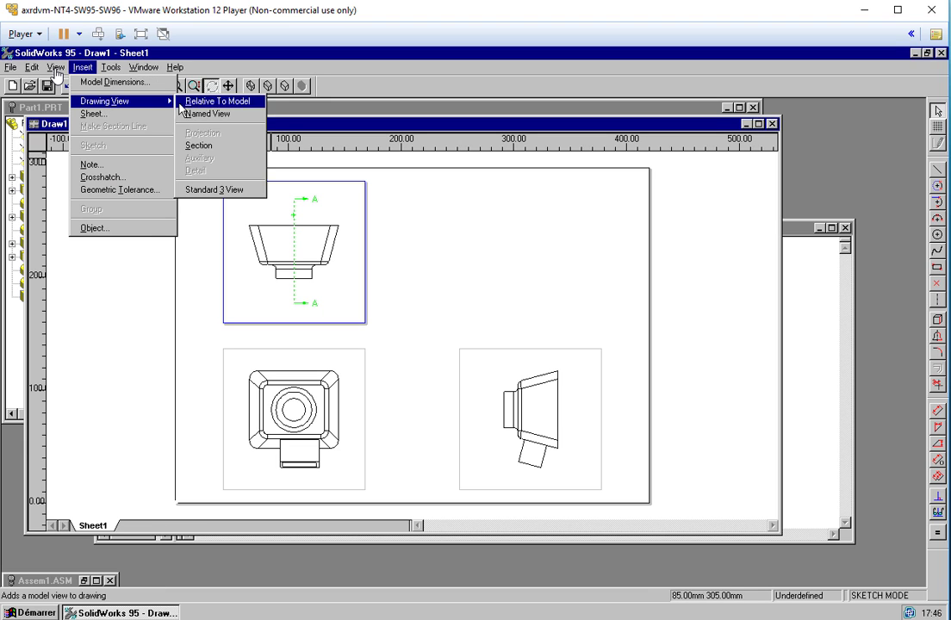
pyautogui.click(228, 148)
pyautogui.click(435, 248)
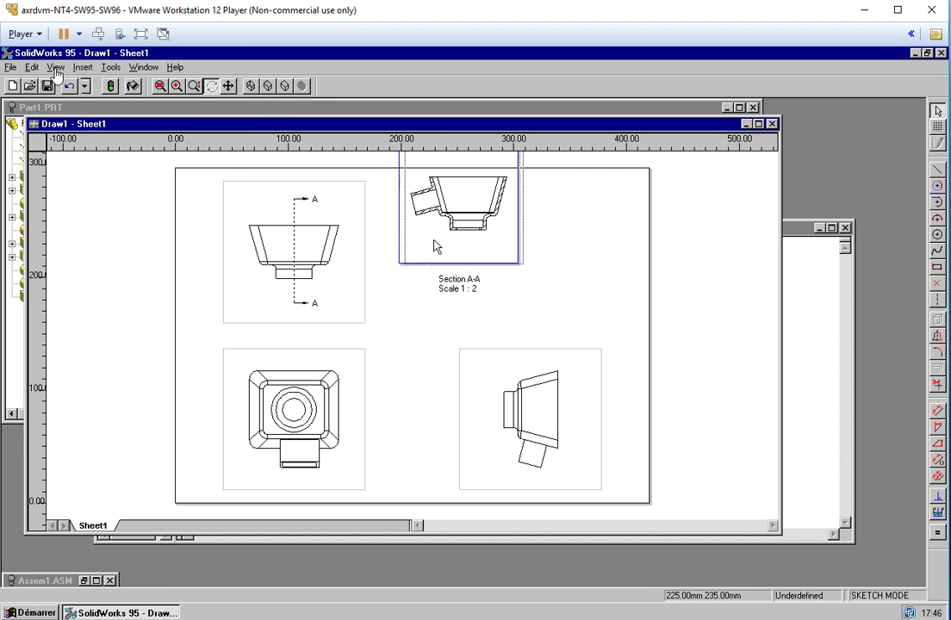
pyautogui.click(444, 287)
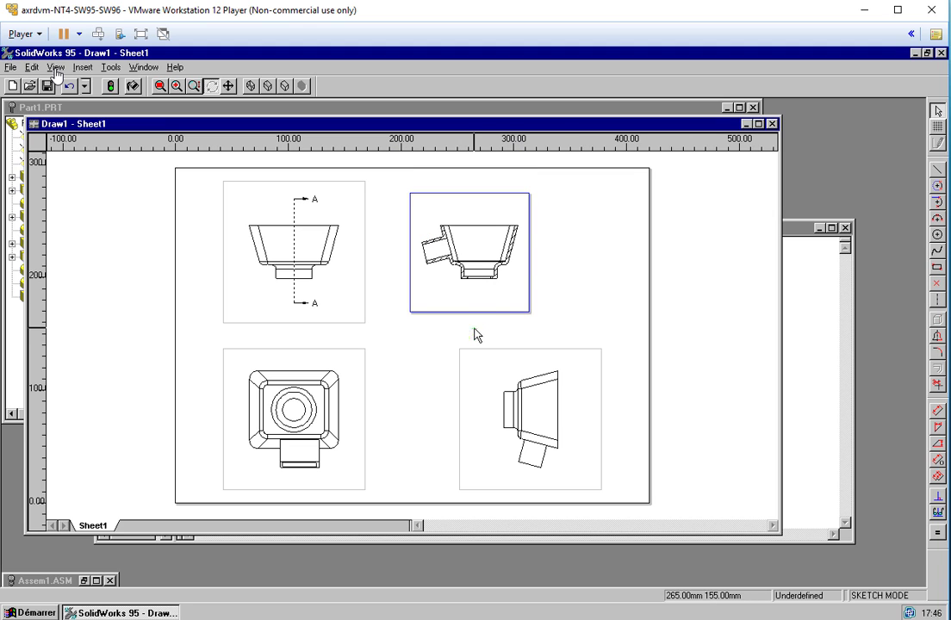
pyautogui.click(552, 256)
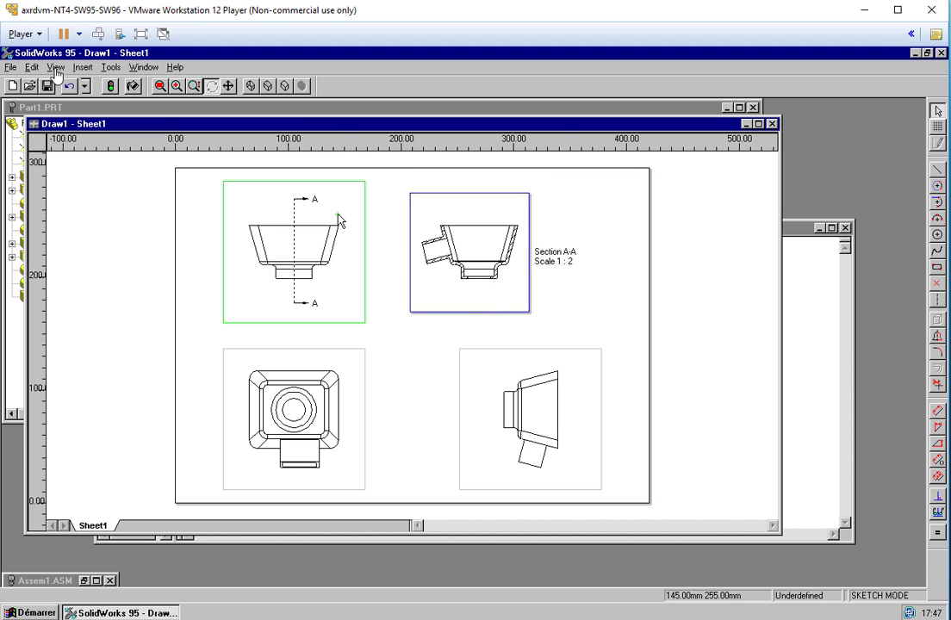
pyautogui.click(82, 67)
# Insert all model dimensions into the front view and reposition the 5.00, 70.00 and 25.00 dimensions.
pyautogui.click(86, 82)
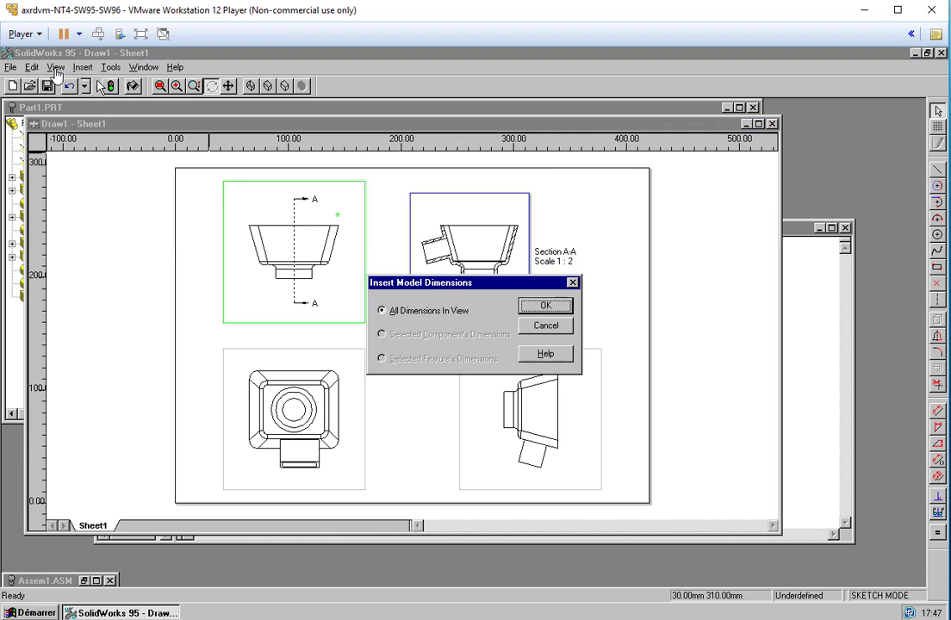
pyautogui.click(545, 306)
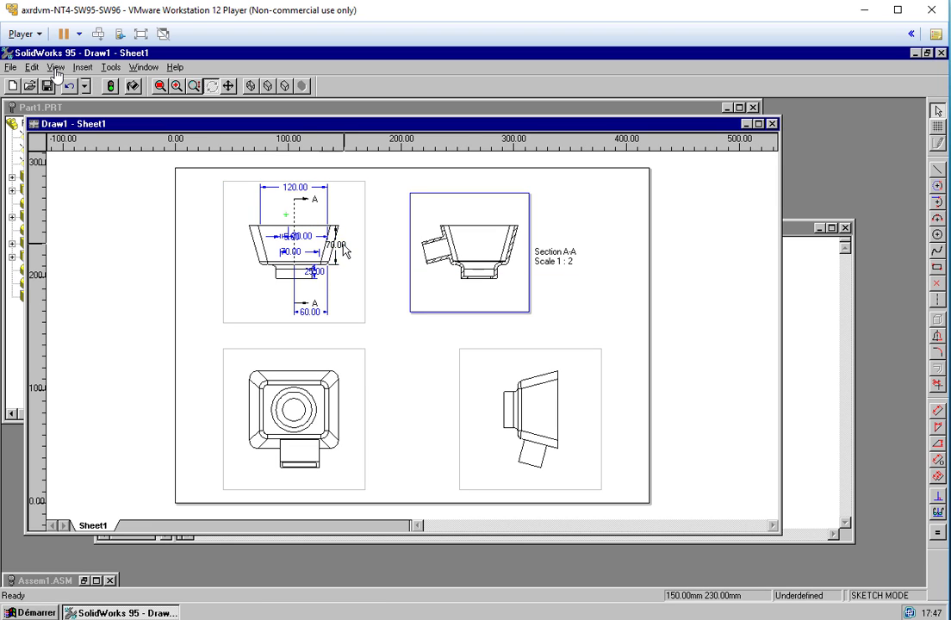
pyautogui.click(177, 85)
pyautogui.moveTo(220, 178)
pyautogui.mouseDown()
pyautogui.moveTo(394, 332)
pyautogui.moveTo(422, 243)
pyautogui.mouseUp()
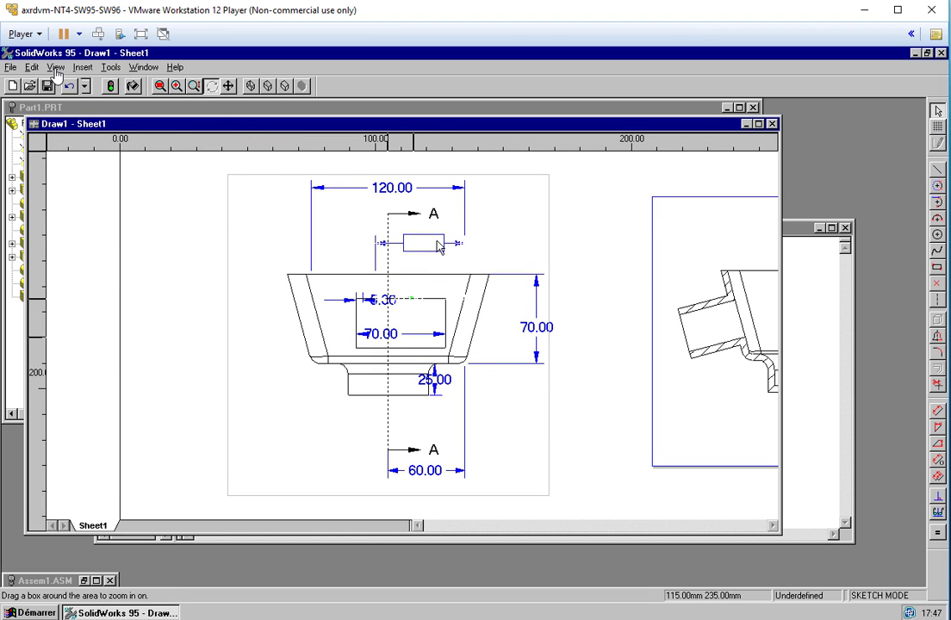
pyautogui.moveTo(382, 308); pyautogui.dragTo(271, 221)
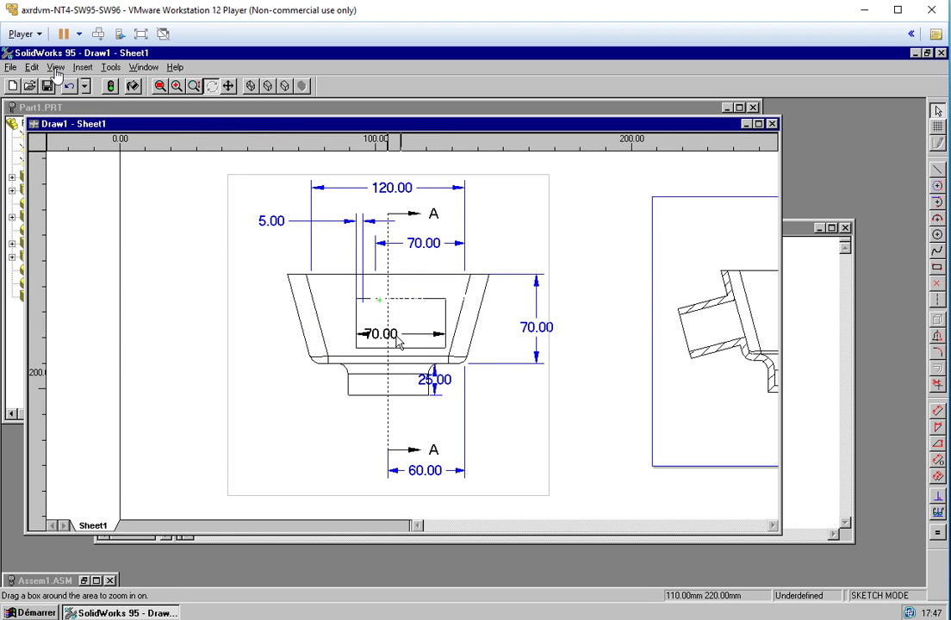
pyautogui.moveTo(397, 336)
pyautogui.mouseDown()
pyautogui.moveTo(428, 423)
pyautogui.moveTo(416, 423)
pyautogui.mouseUp()
pyautogui.moveTo(434, 379); pyautogui.dragTo(515, 433)
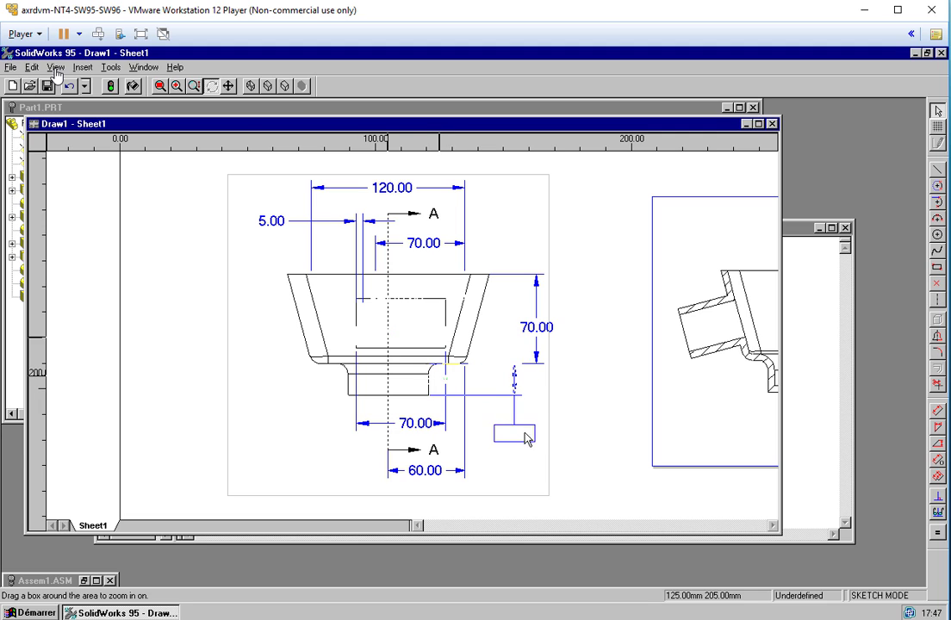
# Change the 70.00 height to 100.00 after the 120 value triggers an invalid section warning.
pyautogui.doubleClick(535, 327)
pyautogui.write('120')
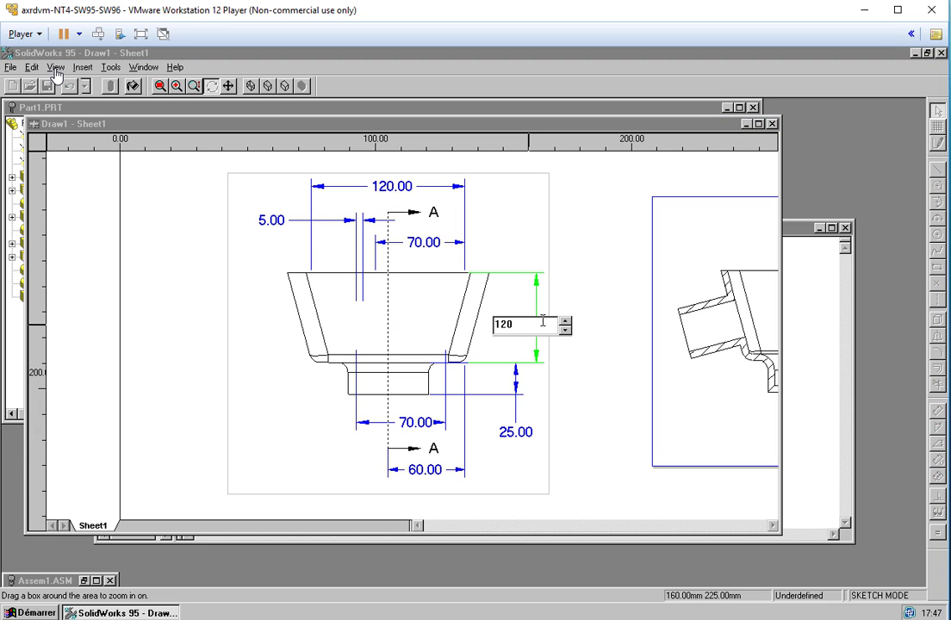
pyautogui.press('Return')
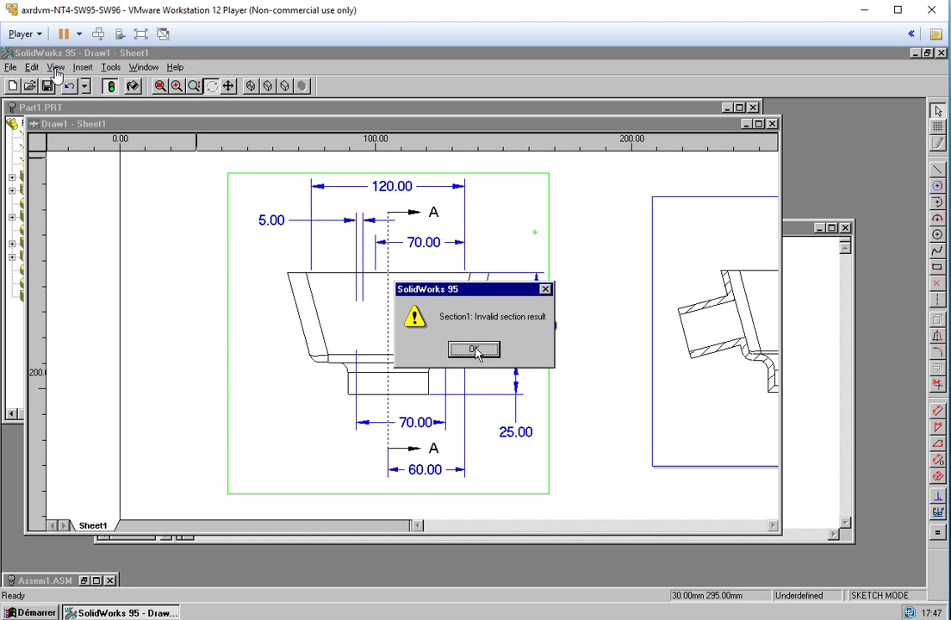
pyautogui.click(474, 349)
pyautogui.doubleClick(536, 332)
pyautogui.write('100')
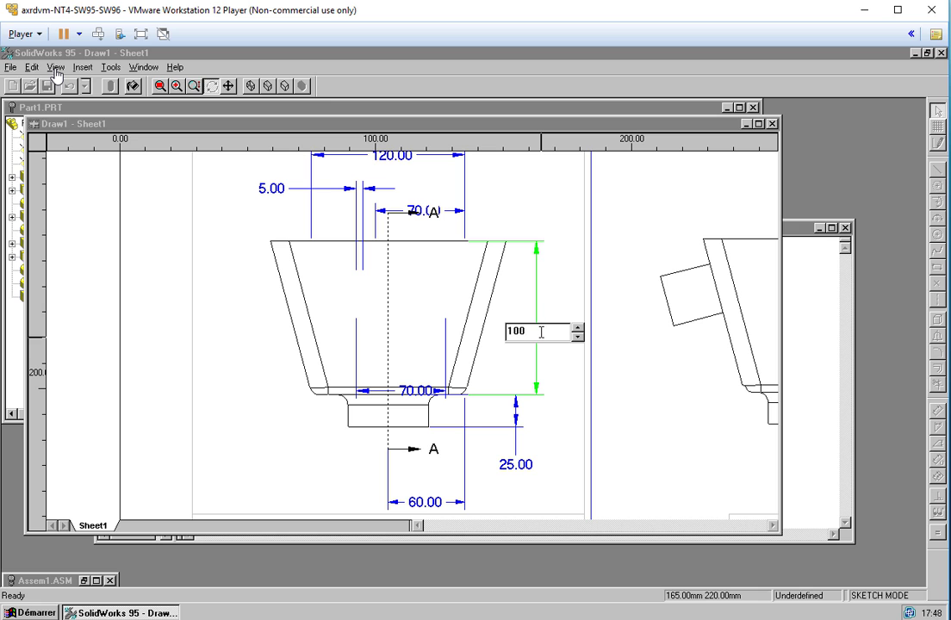
pyautogui.press('Return')
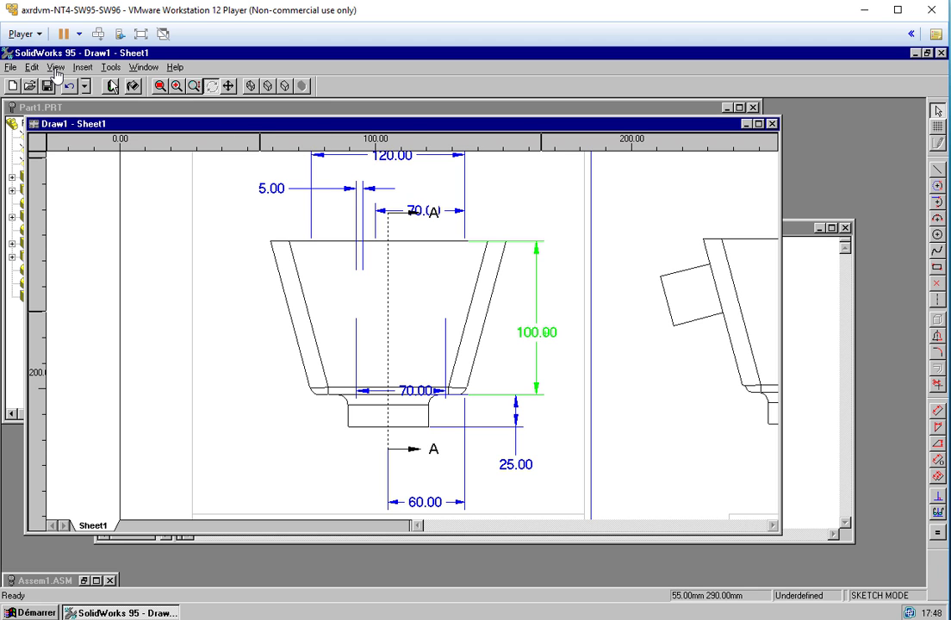
# Minimize the drawing and Part1 windows, and show Part2's dimensions with 100.00 moved clear.
pyautogui.click(375, 110)
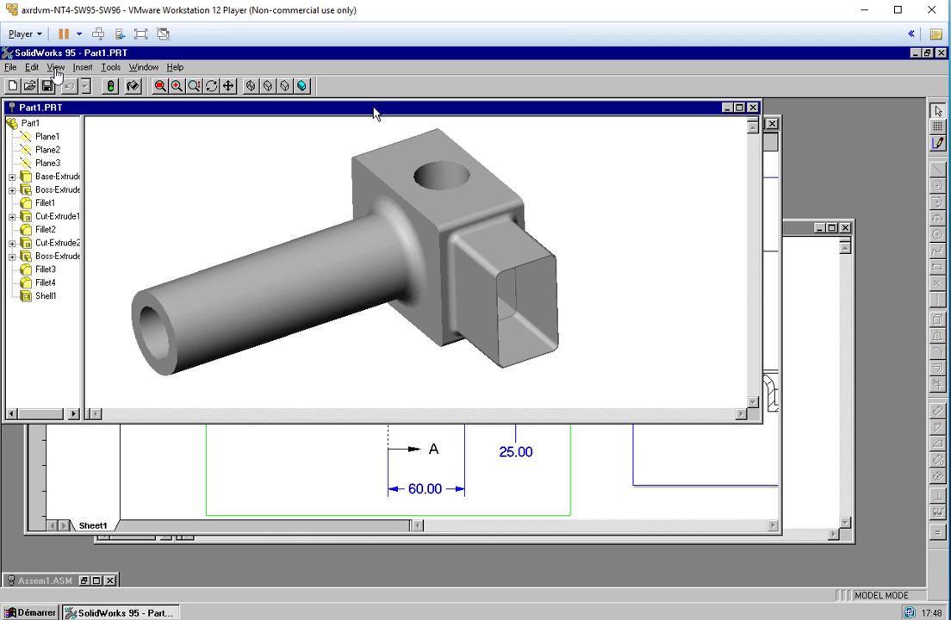
pyautogui.moveTo(375, 112); pyautogui.dragTo(383, 123)
pyautogui.click(746, 123)
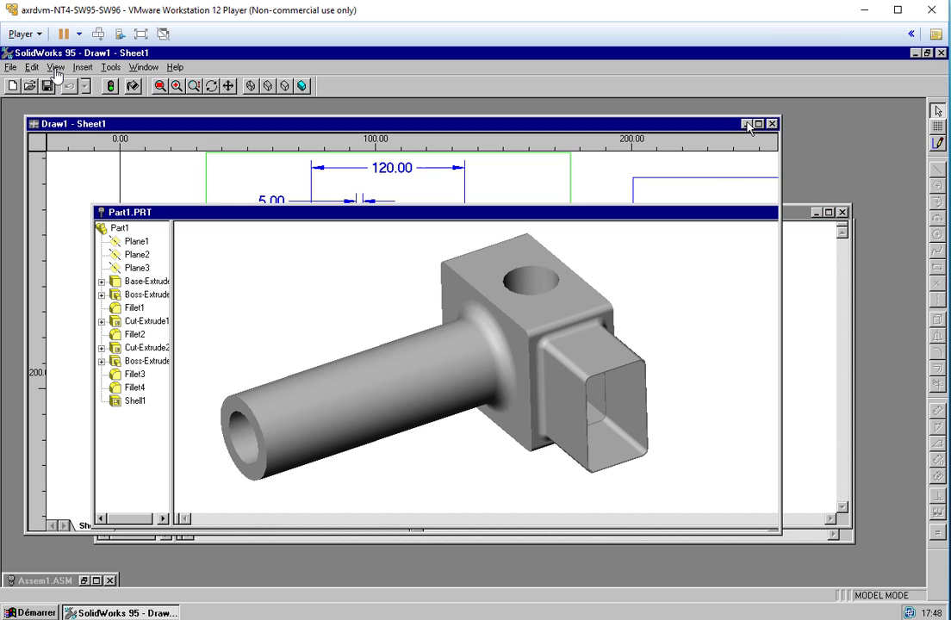
pyautogui.click(816, 212)
pyautogui.doubleClick(529, 447)
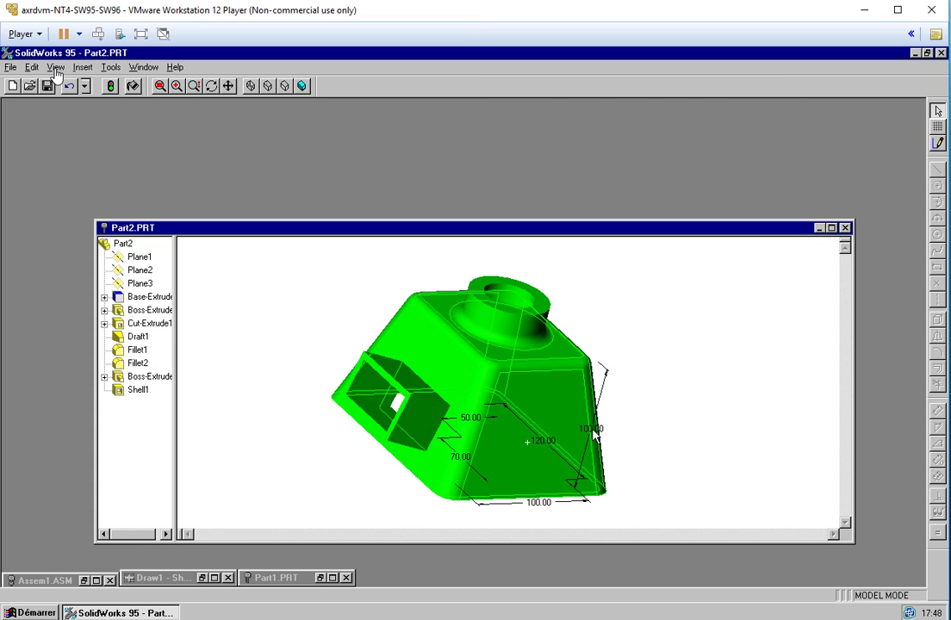
pyautogui.moveTo(593, 431); pyautogui.dragTo(659, 458)
# Accept the component update in Assem1, maximize it, and display Part2's dimensions there.
pyautogui.click(49, 583)
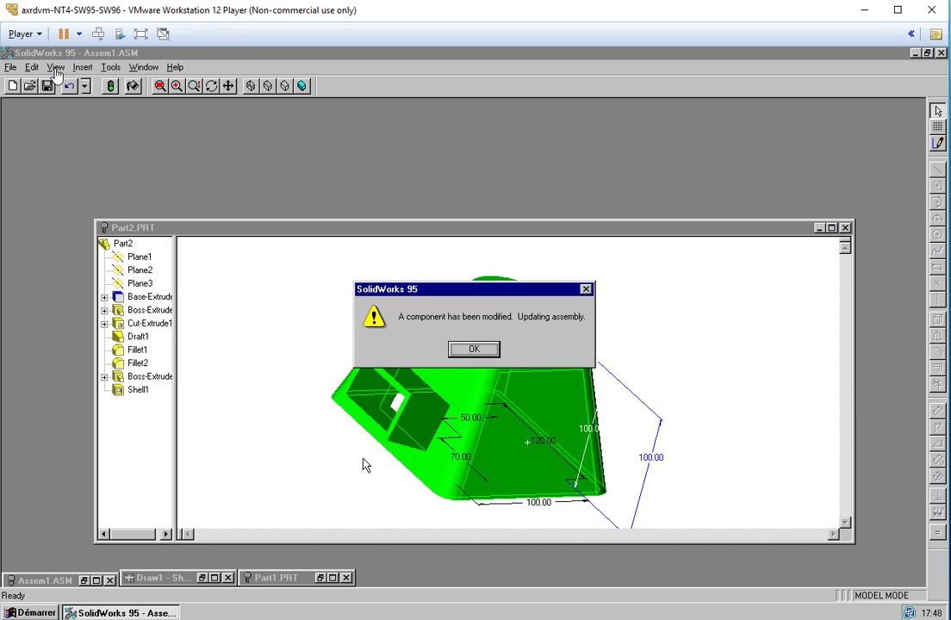
pyautogui.click(478, 352)
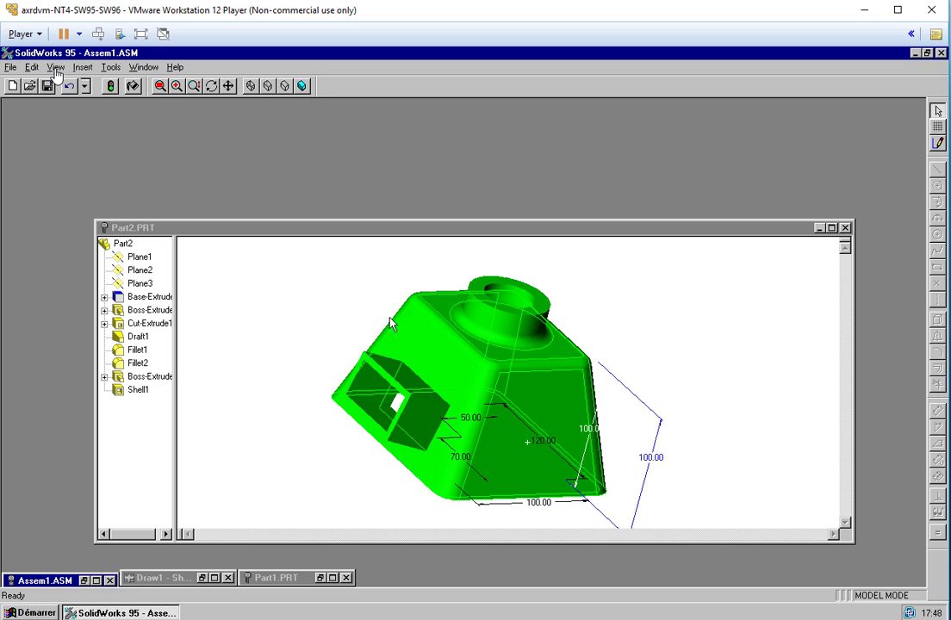
pyautogui.click(95, 582)
pyautogui.doubleClick(559, 388)
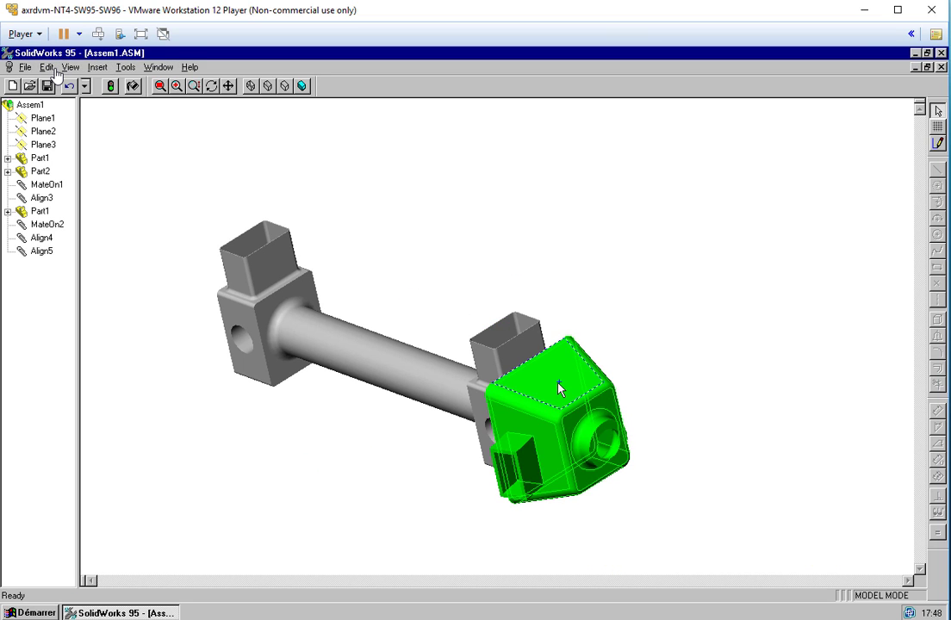